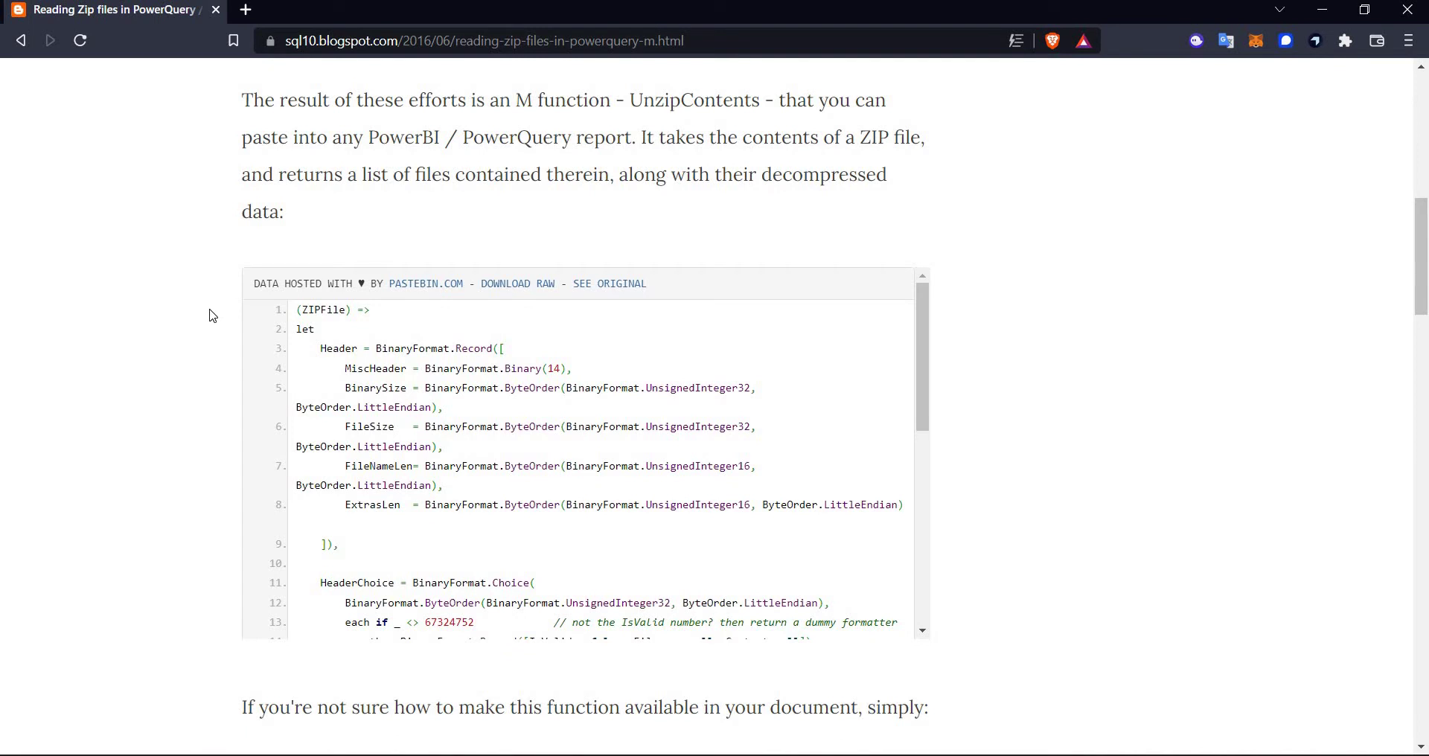
Scroll the blog post down to the UnzipContents M function code block.
{"action": "scroll", "coordinate": [215, 319], "scroll_direction": "up", "scroll_amount": 10}
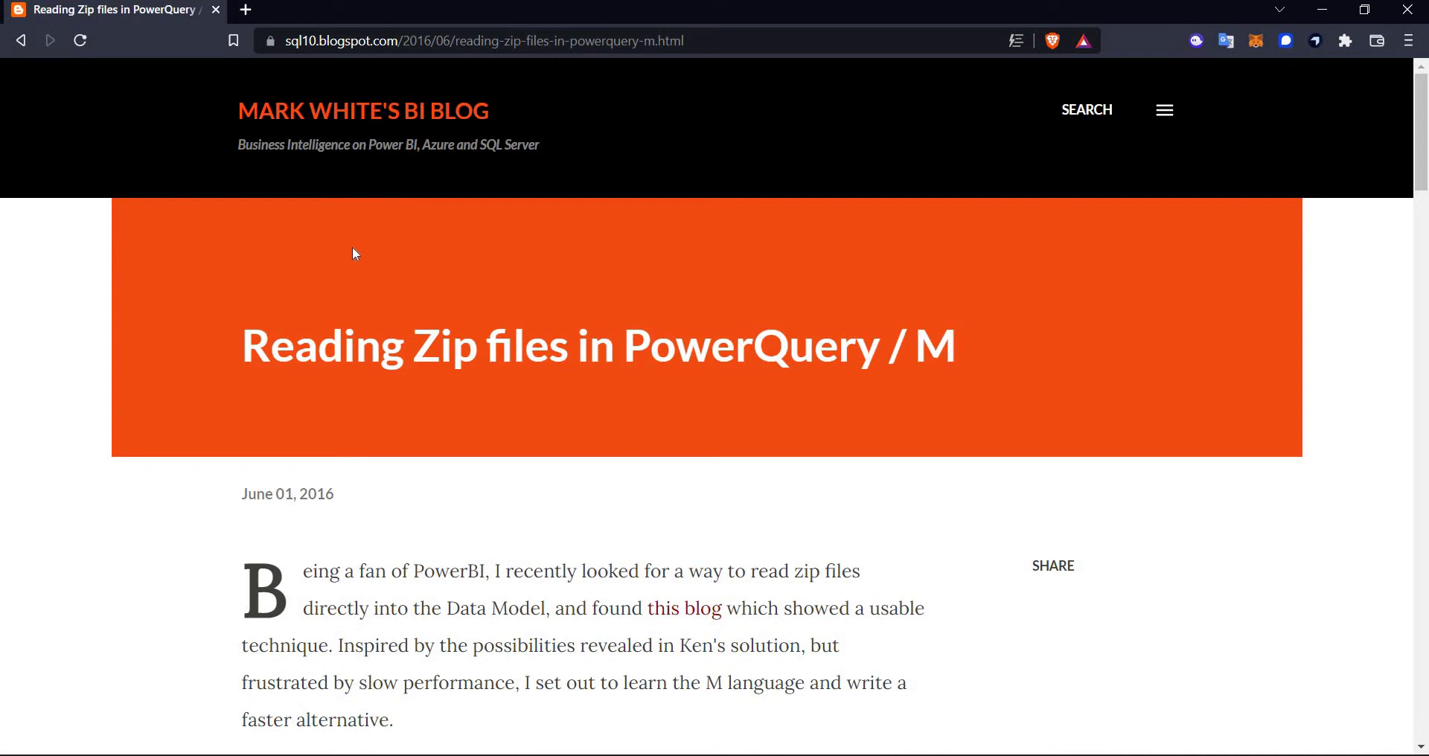
{"action": "scroll", "coordinate": [353, 253], "scroll_direction": "down", "scroll_amount": 3}
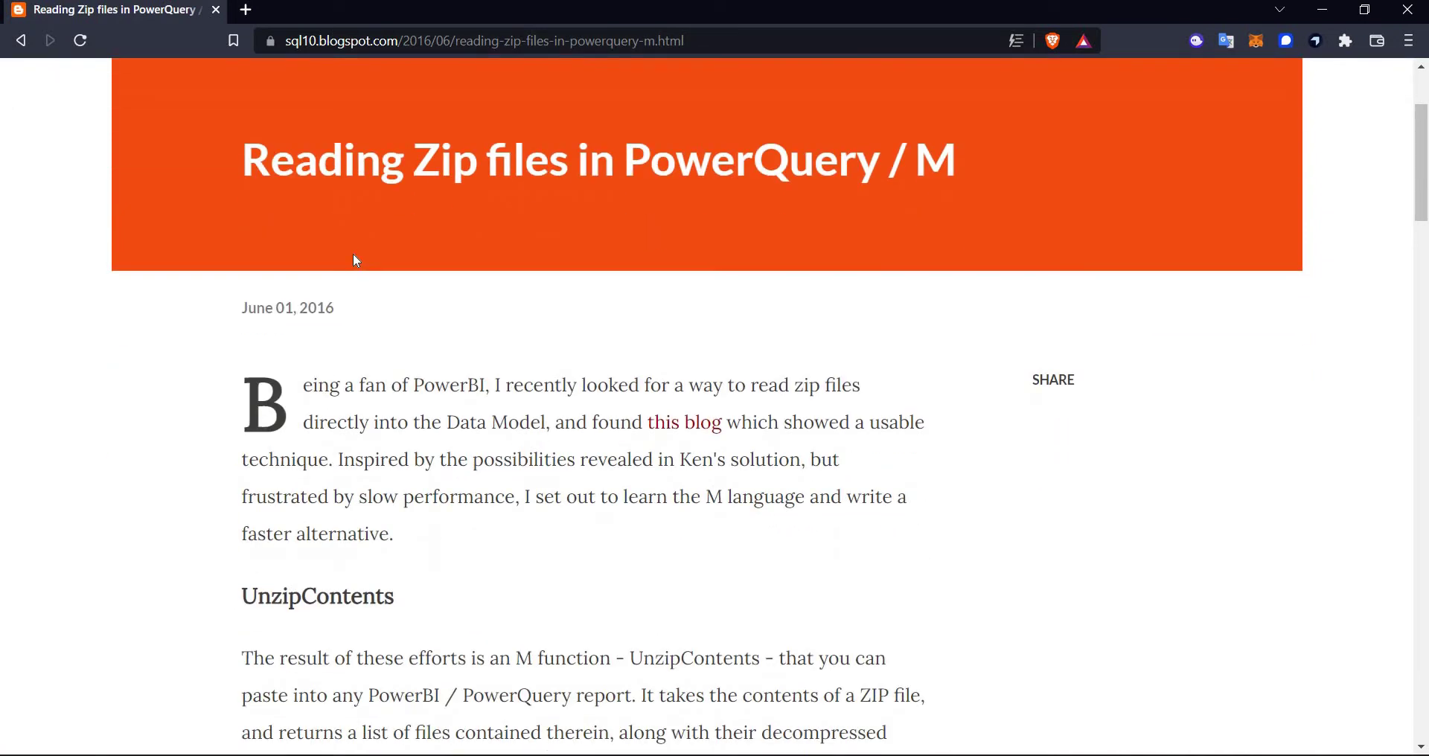
{"action": "scroll", "coordinate": [356, 261], "scroll_direction": "down", "scroll_amount": 7}
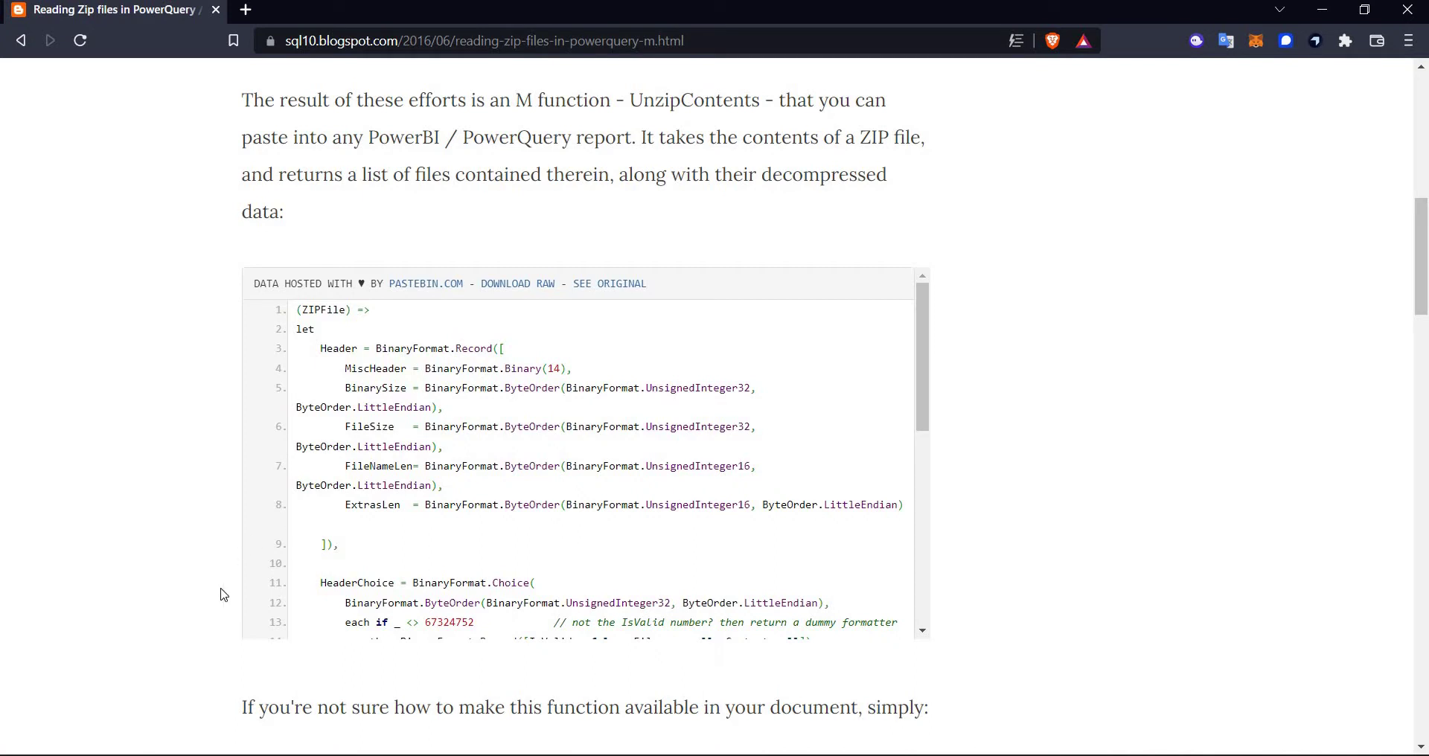
{"action": "key", "text": "alt+Tab"}
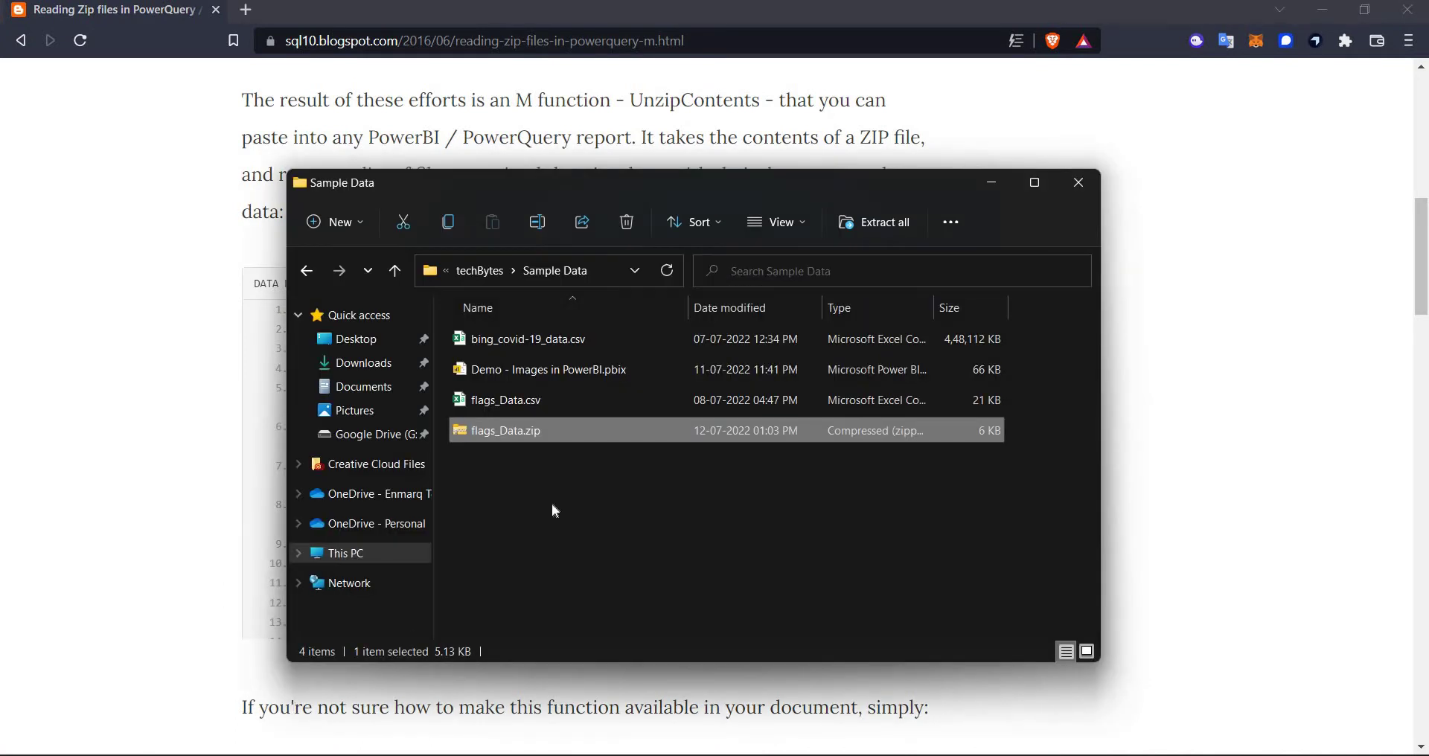
{"action": "left_click", "coordinate": [539, 489]}
{"action": "left_click", "coordinate": [488, 432]}
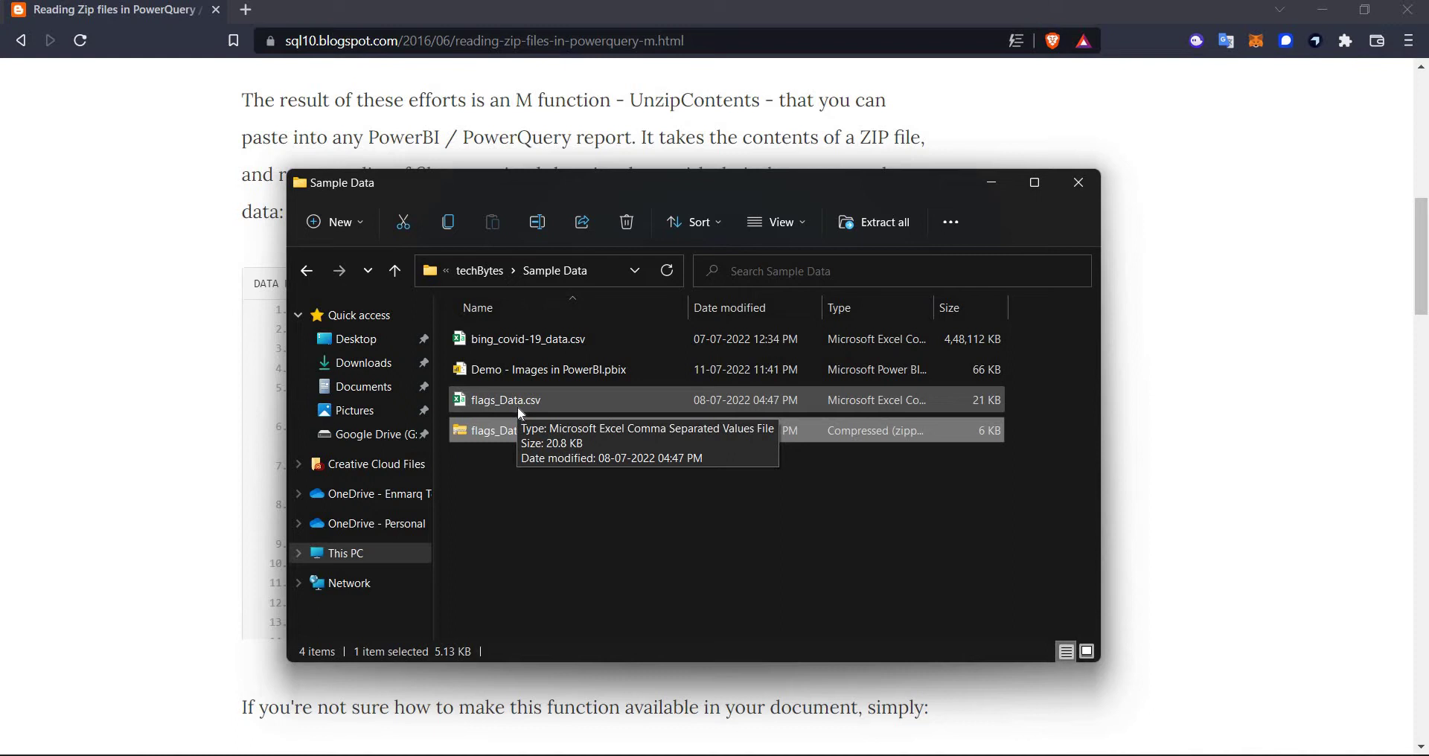
{"action": "mouse_move", "coordinate": [725, 753]}
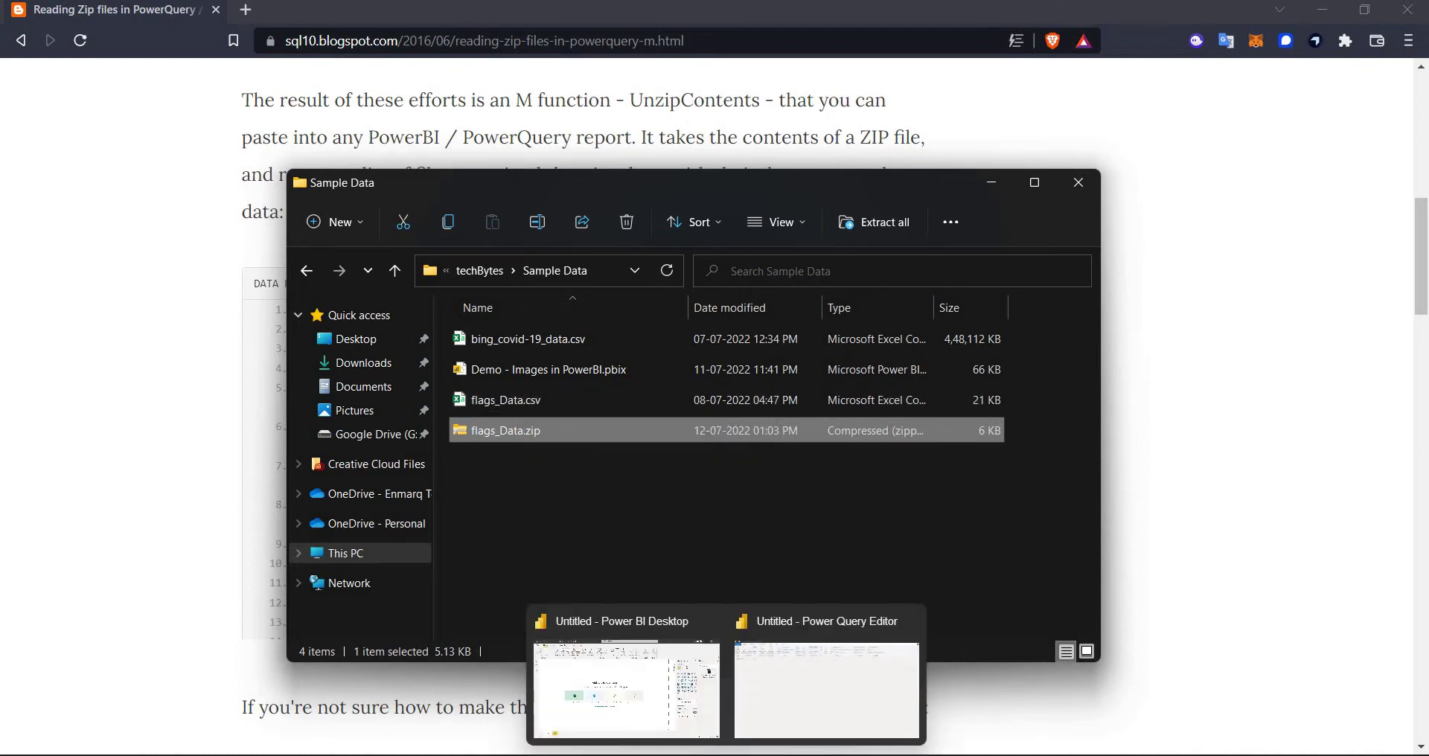
Open the Power Query Editor from Power BI Desktop and maximize it.
{"action": "left_click", "coordinate": [625, 689]}
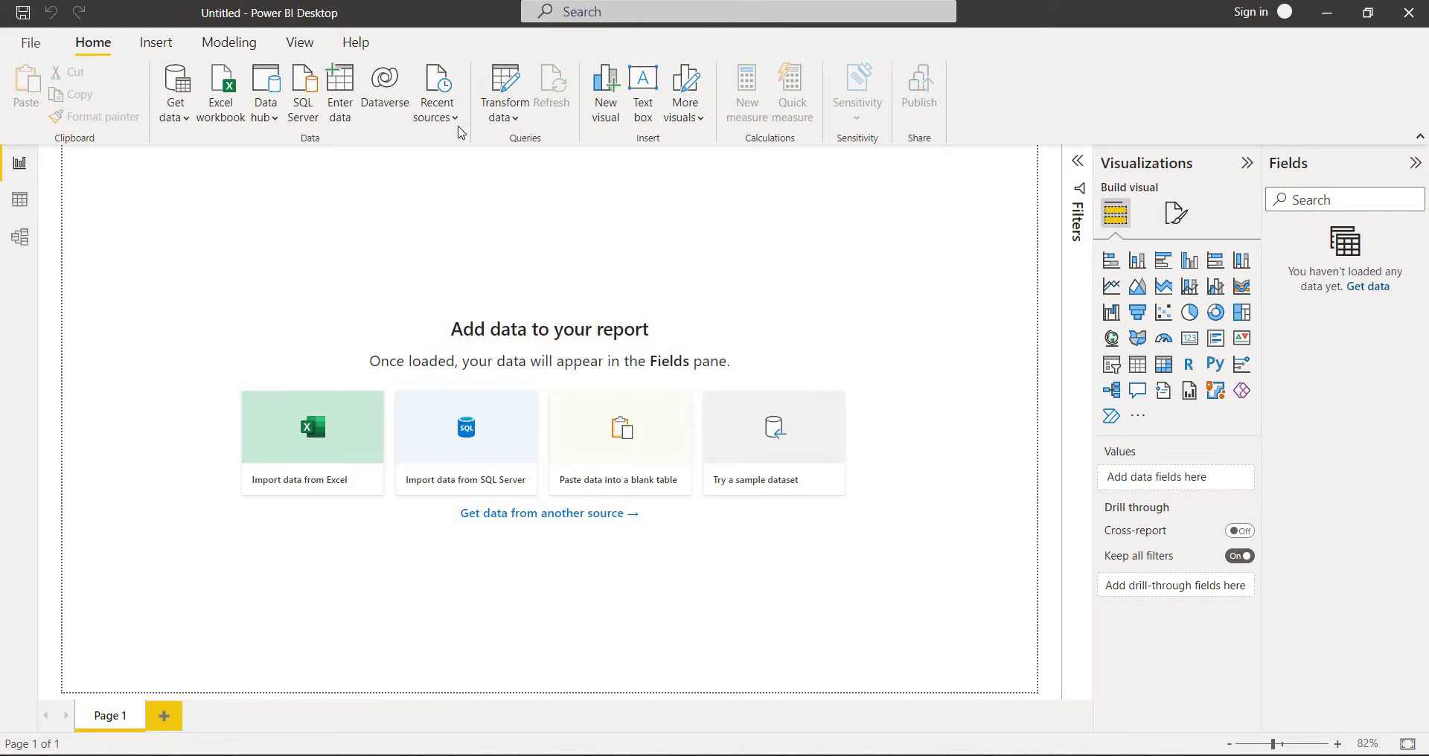
{"action": "left_click", "coordinate": [509, 87]}
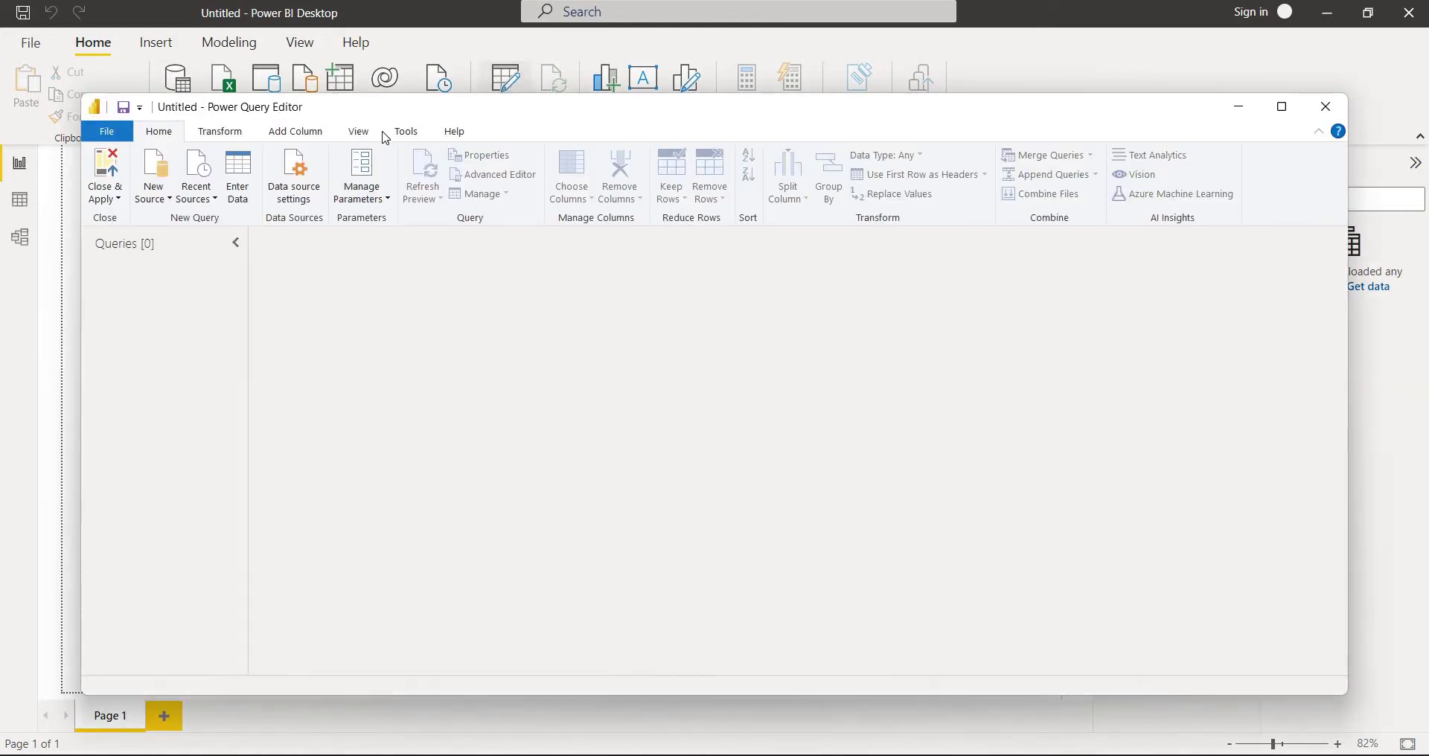
{"action": "double_click", "coordinate": [368, 115]}
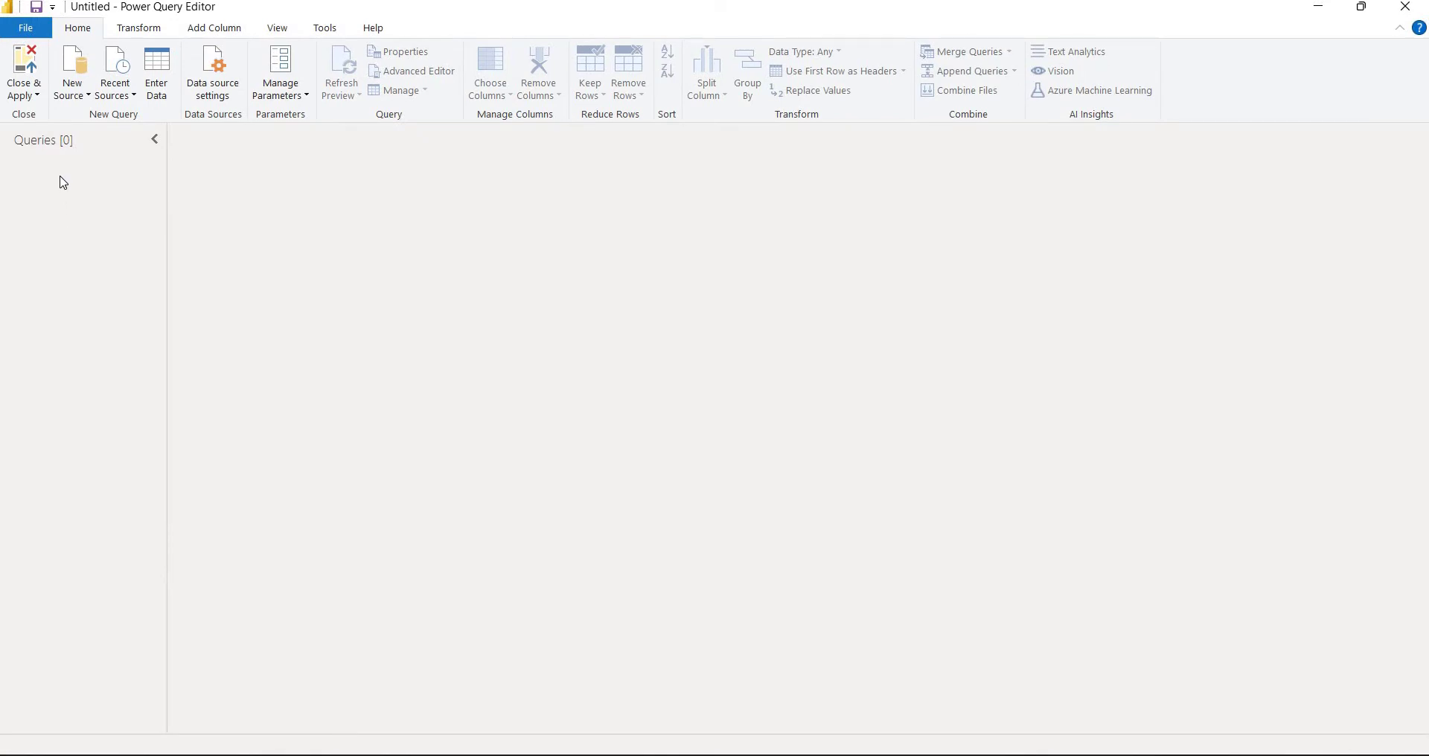
Add a blank query, Query1, and open it in the Advanced Editor.
{"action": "right_click", "coordinate": [64, 183]}
{"action": "mouse_move", "coordinate": [119, 215]}
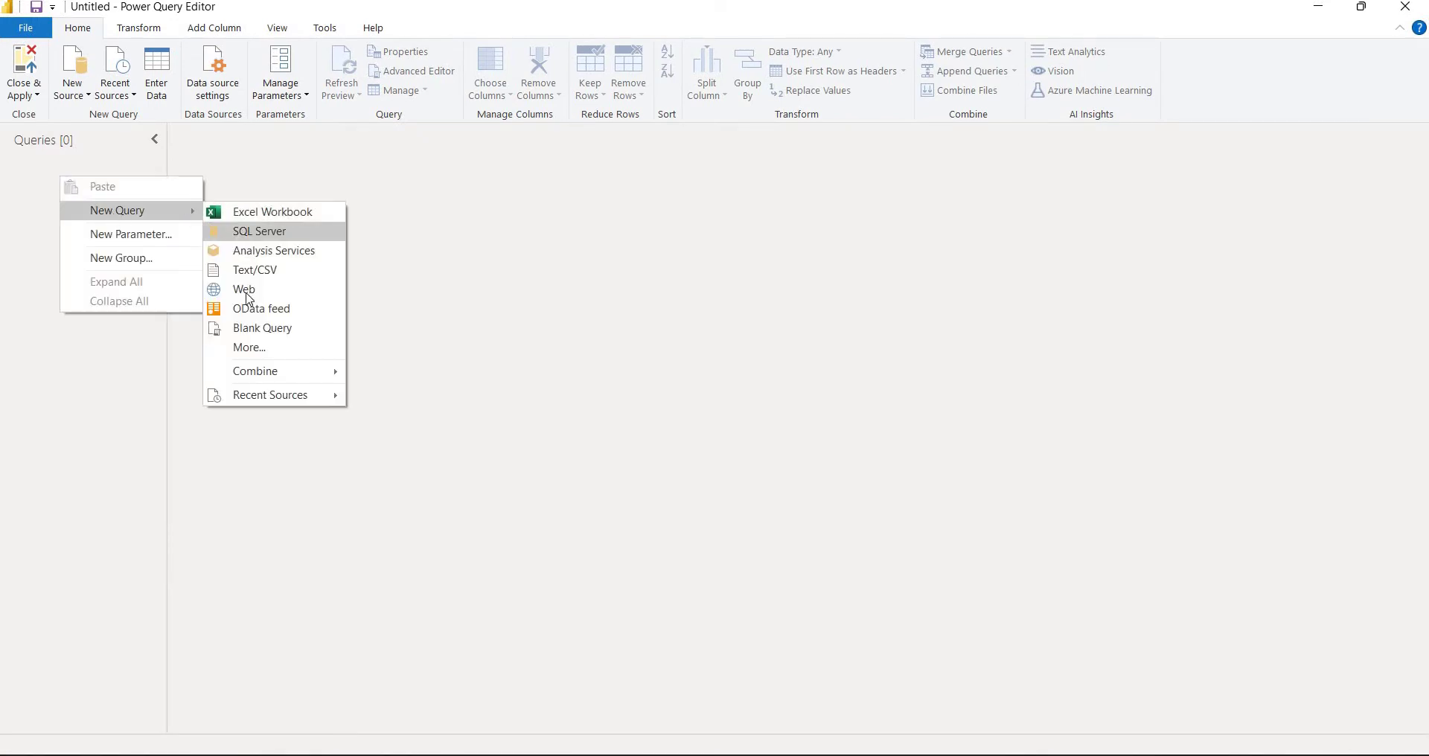
{"action": "left_click", "coordinate": [255, 327]}
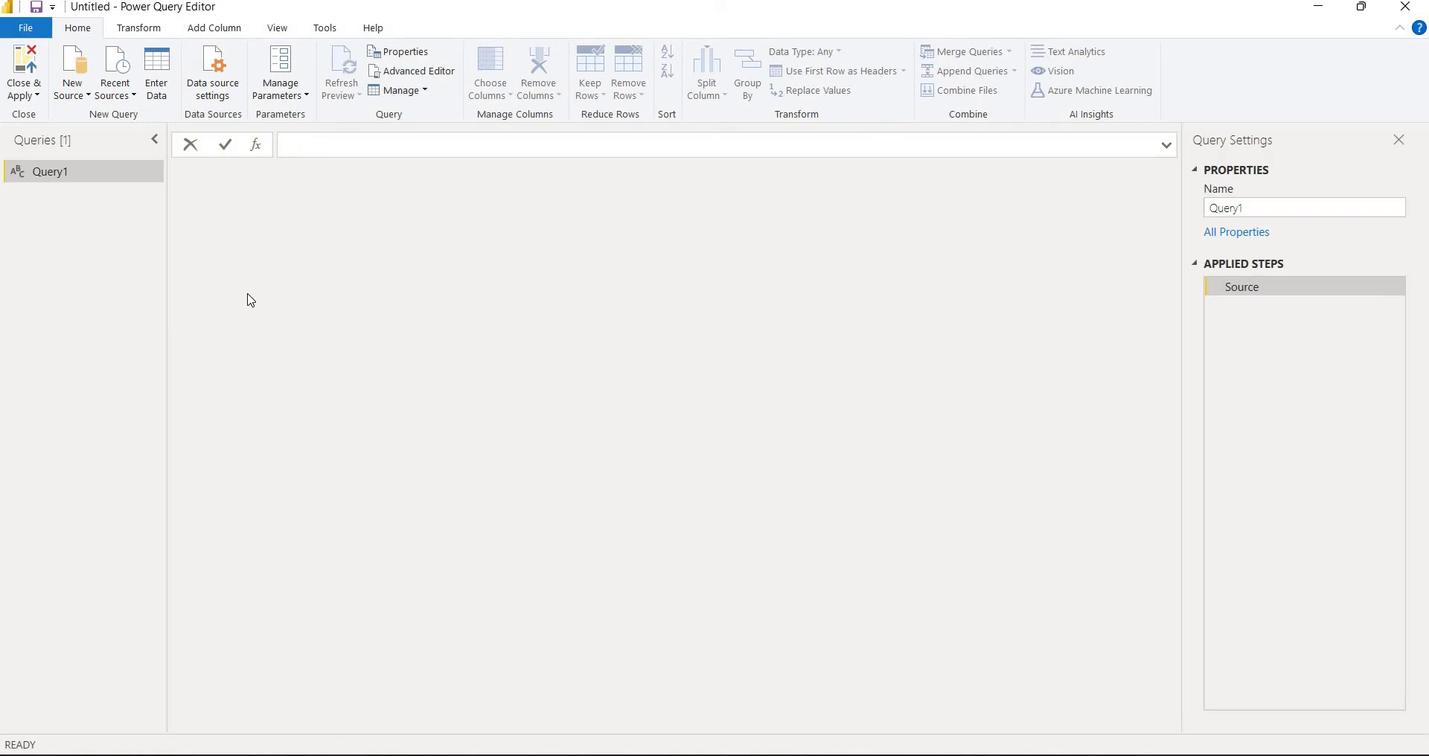
{"action": "left_click", "coordinate": [414, 71]}
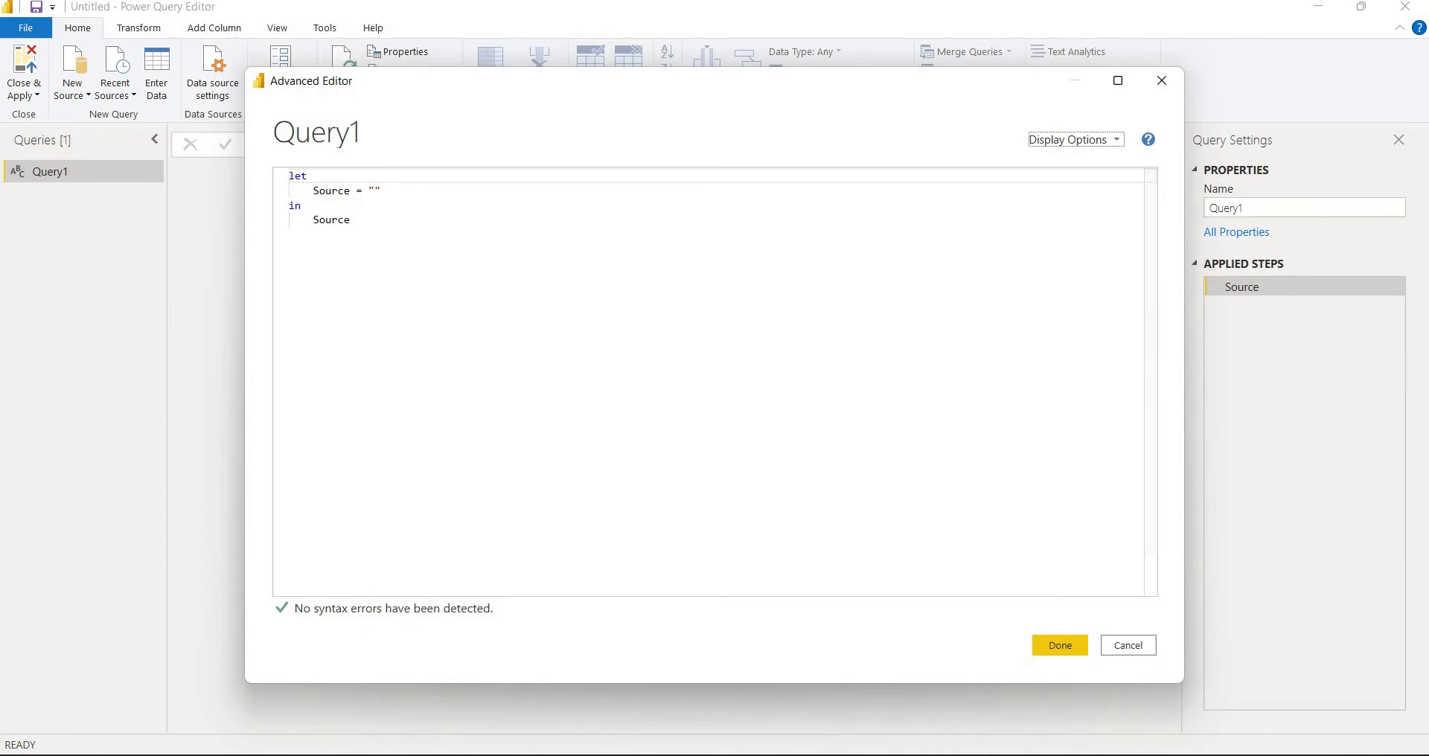
Select the UnzipContents code from line 1 through Table.FromRecords(Entries) on line 37.
{"action": "key", "text": "alt+Tab"}
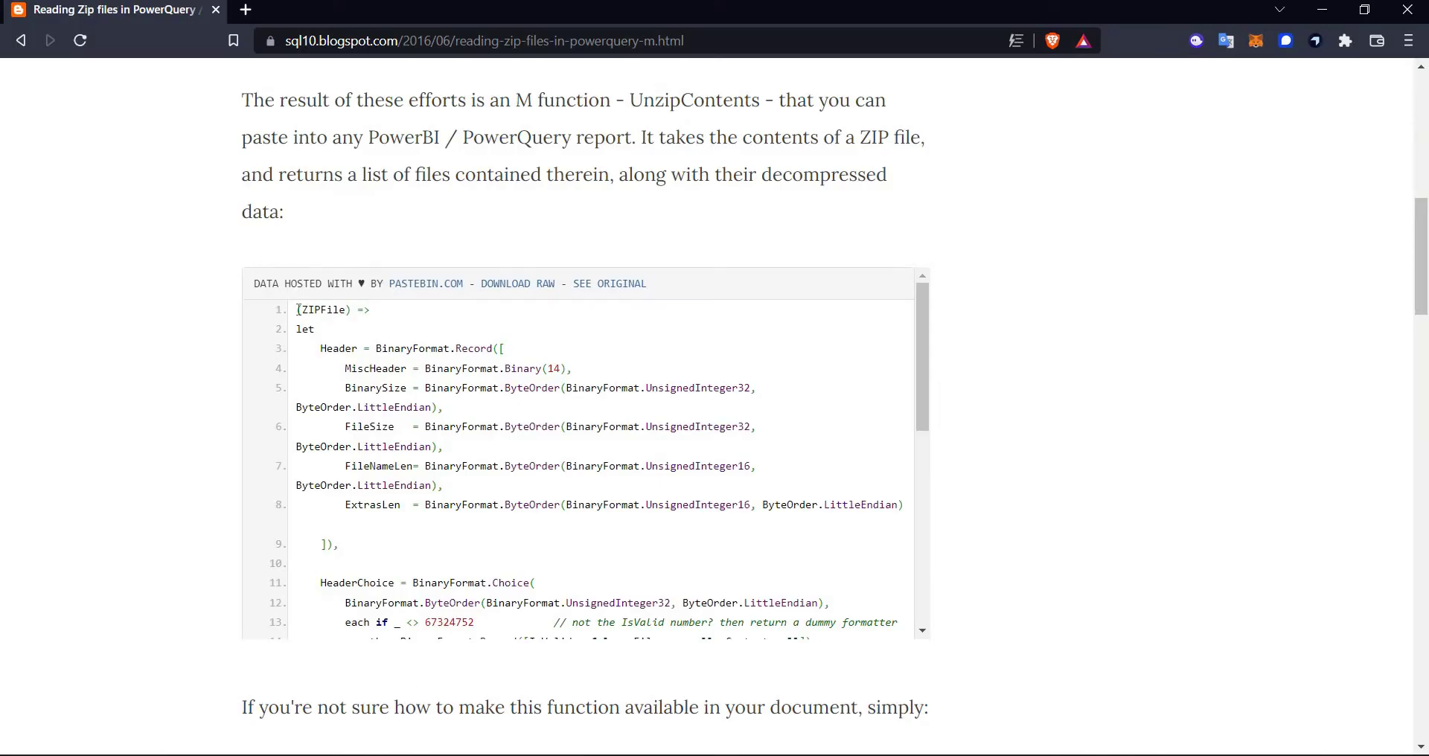
{"action": "left_click_drag", "start_coordinate": [298, 309], "coordinate": [444, 446]}
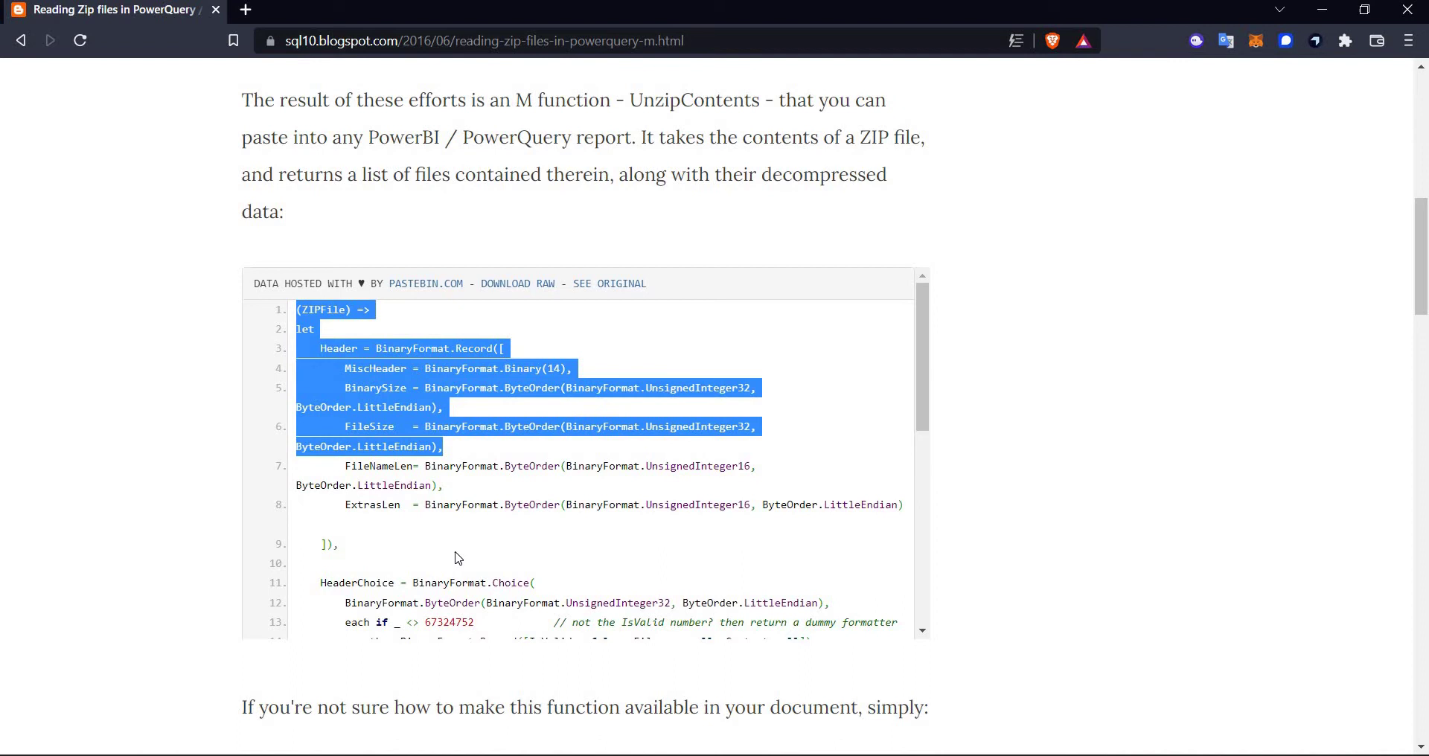
{"action": "scroll", "coordinate": [457, 558], "scroll_direction": "down", "scroll_amount": 6}
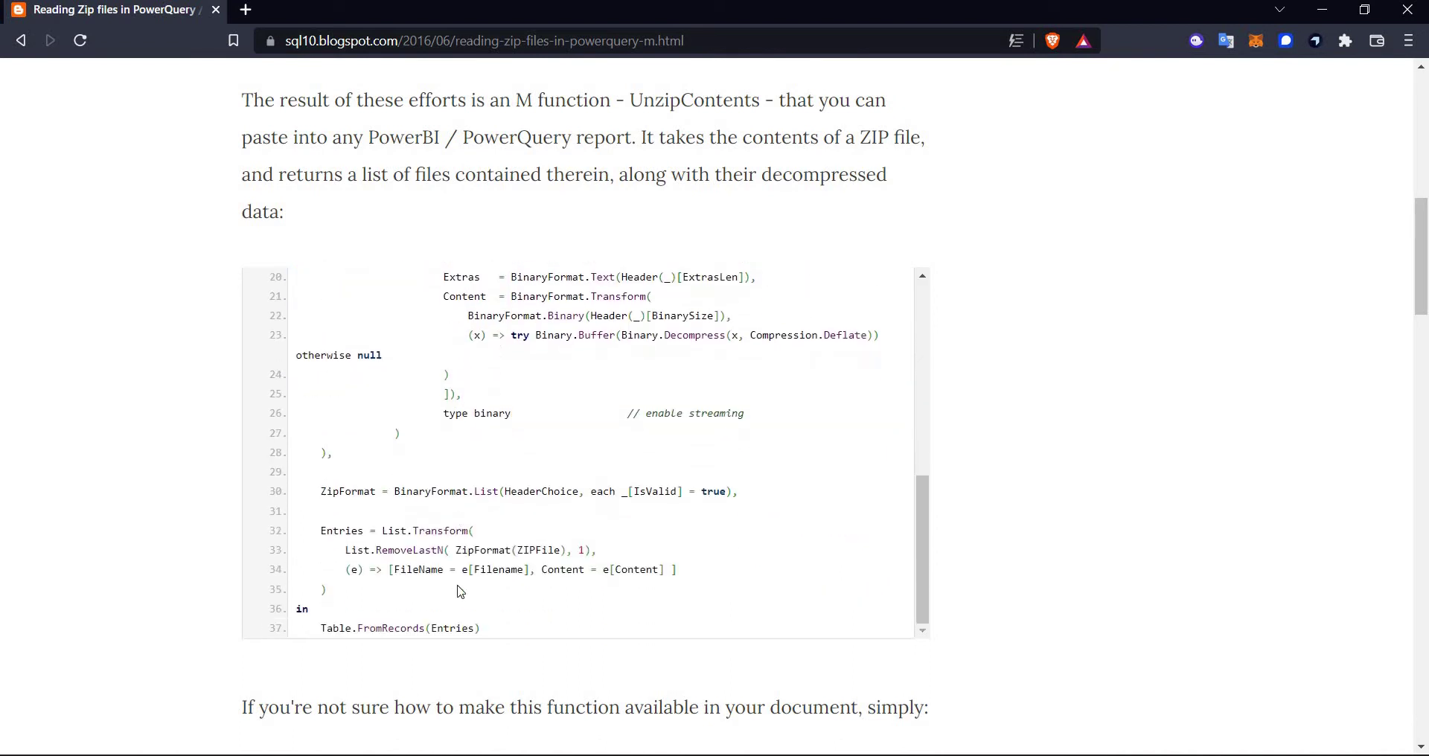
{"action": "left_click", "coordinate": [497, 638], "text": "shift"}
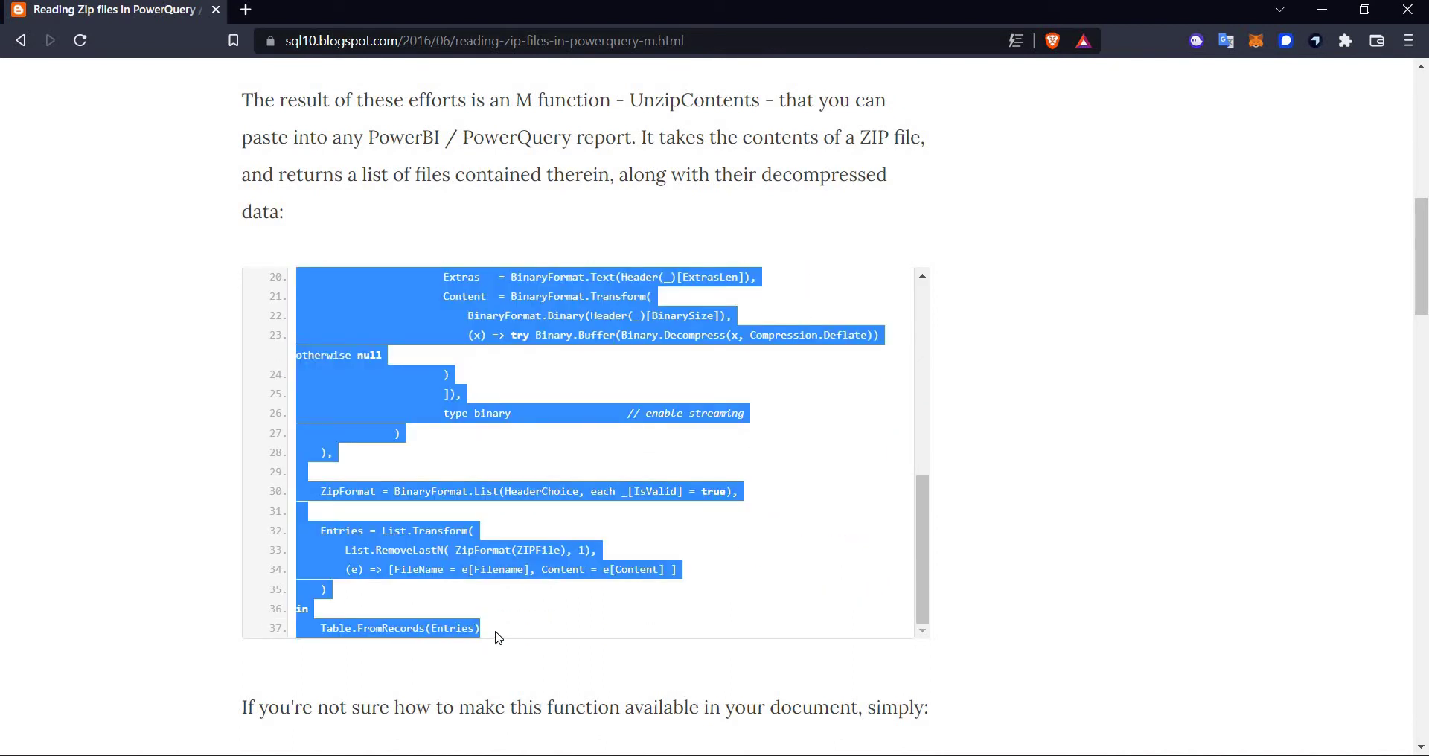
Paste the UnzipContents function over Query1's code in the Advanced Editor and apply it.
{"action": "left_click", "coordinate": [1321, 11]}
{"action": "left_click", "coordinate": [549, 249]}
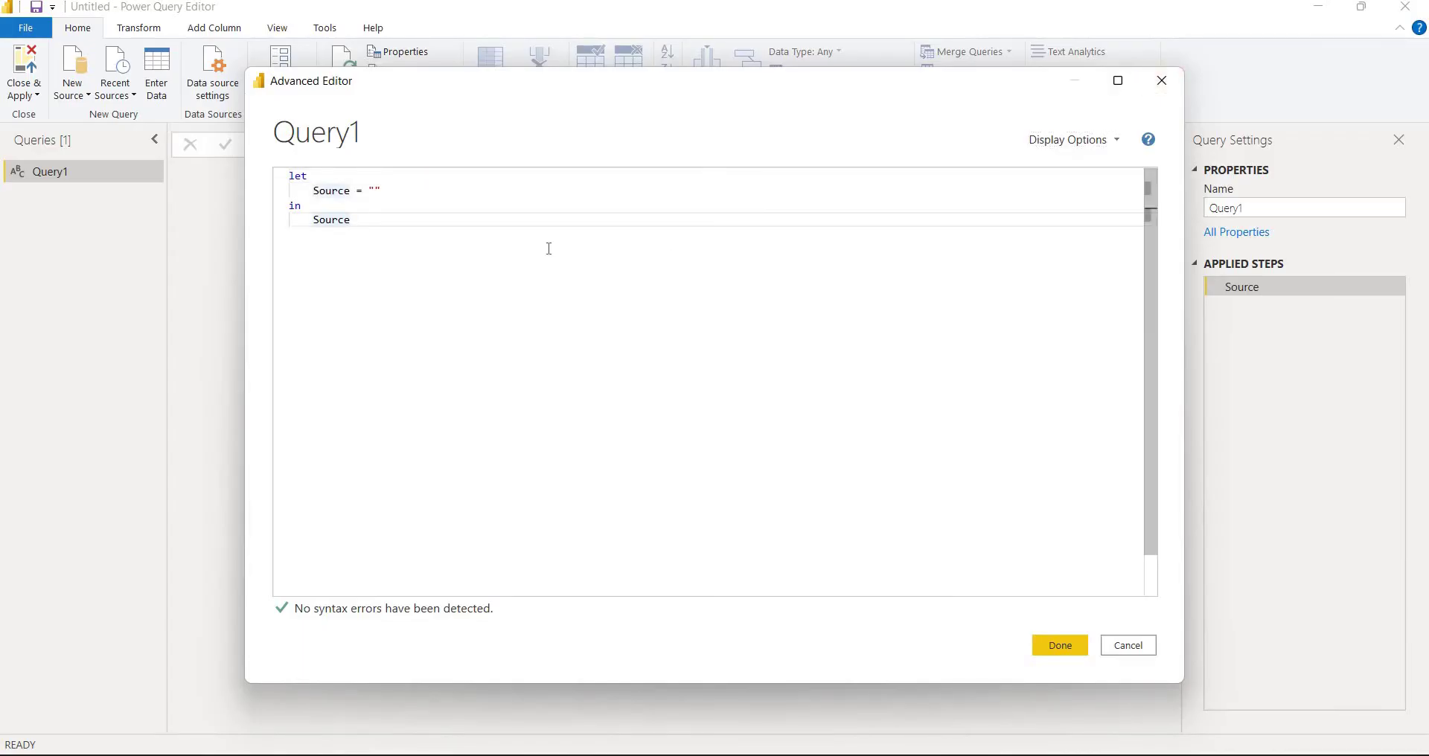
{"action": "key", "text": "ctrl+a"}
{"action": "key", "text": "ctrl+v"}
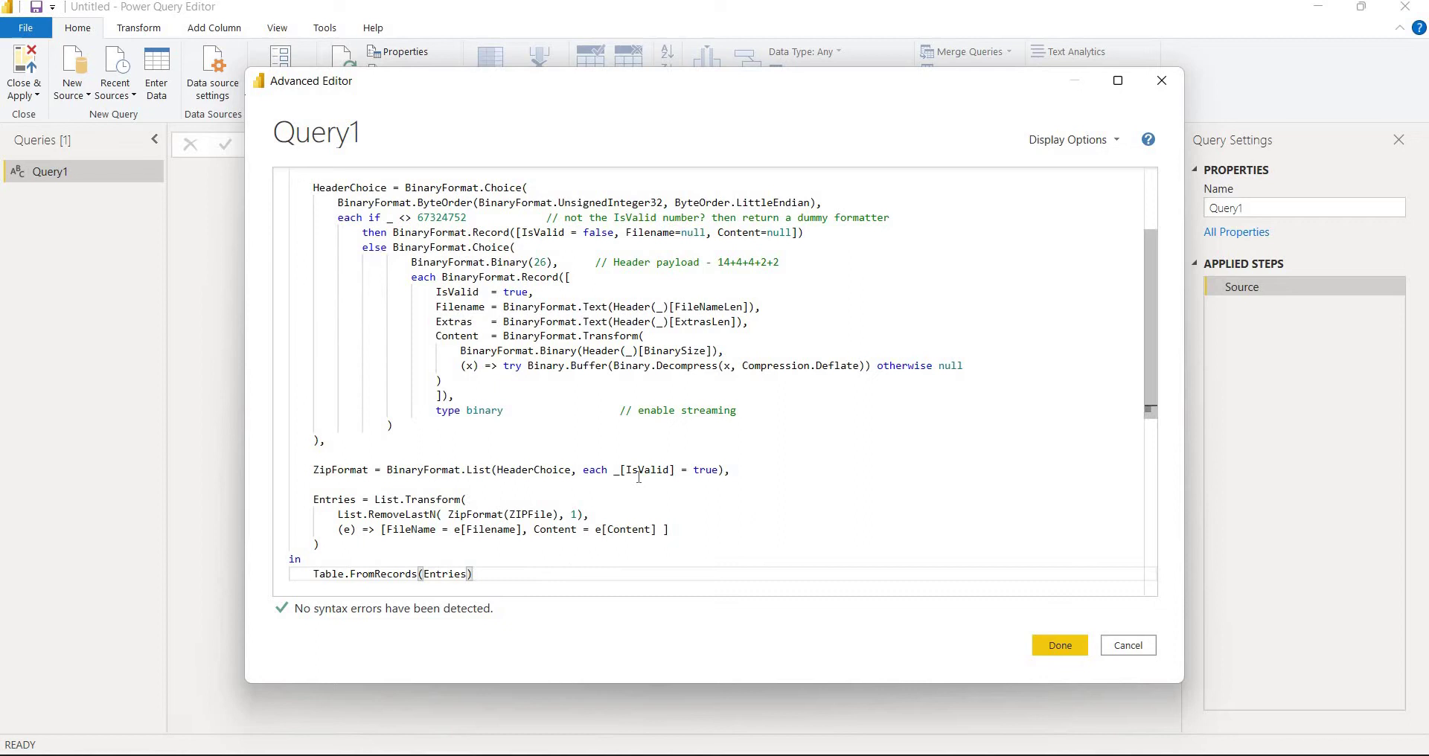
{"action": "left_click", "coordinate": [1059, 645]}
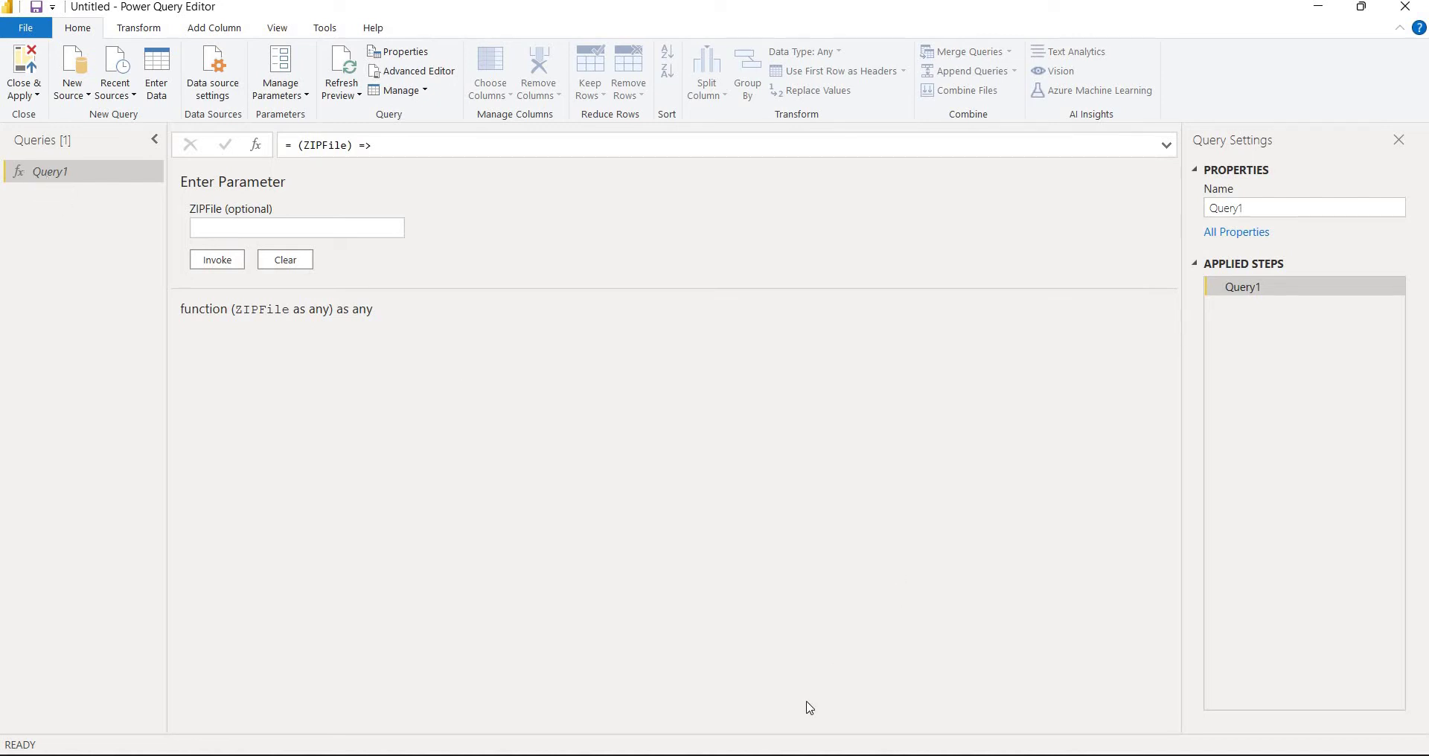
Rename the Query1 function query in the Queries pane to 'UnzipContents'.
{"action": "right_click", "coordinate": [65, 177]}
{"action": "left_click", "coordinate": [118, 246]}
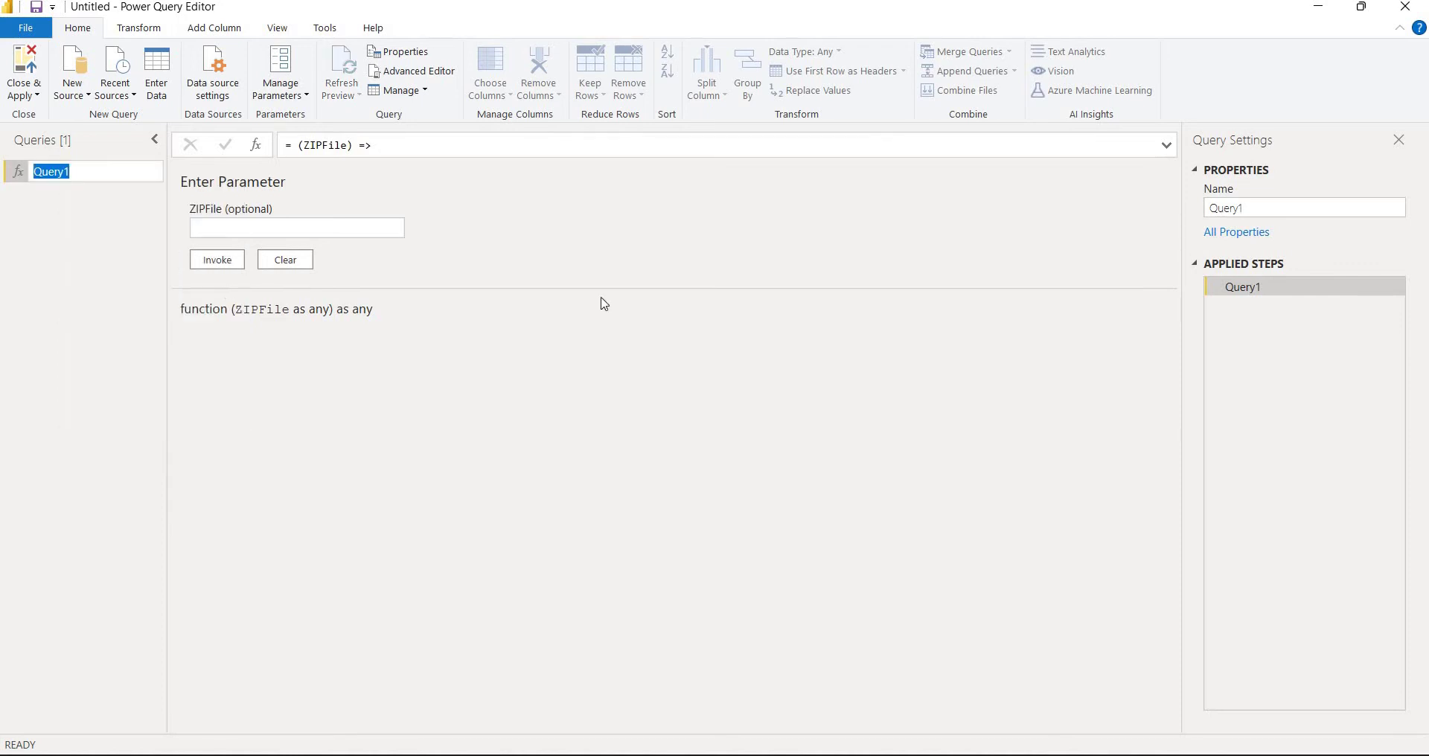
{"action": "type", "text": "UnzipContents"}
{"action": "key", "text": "Return"}
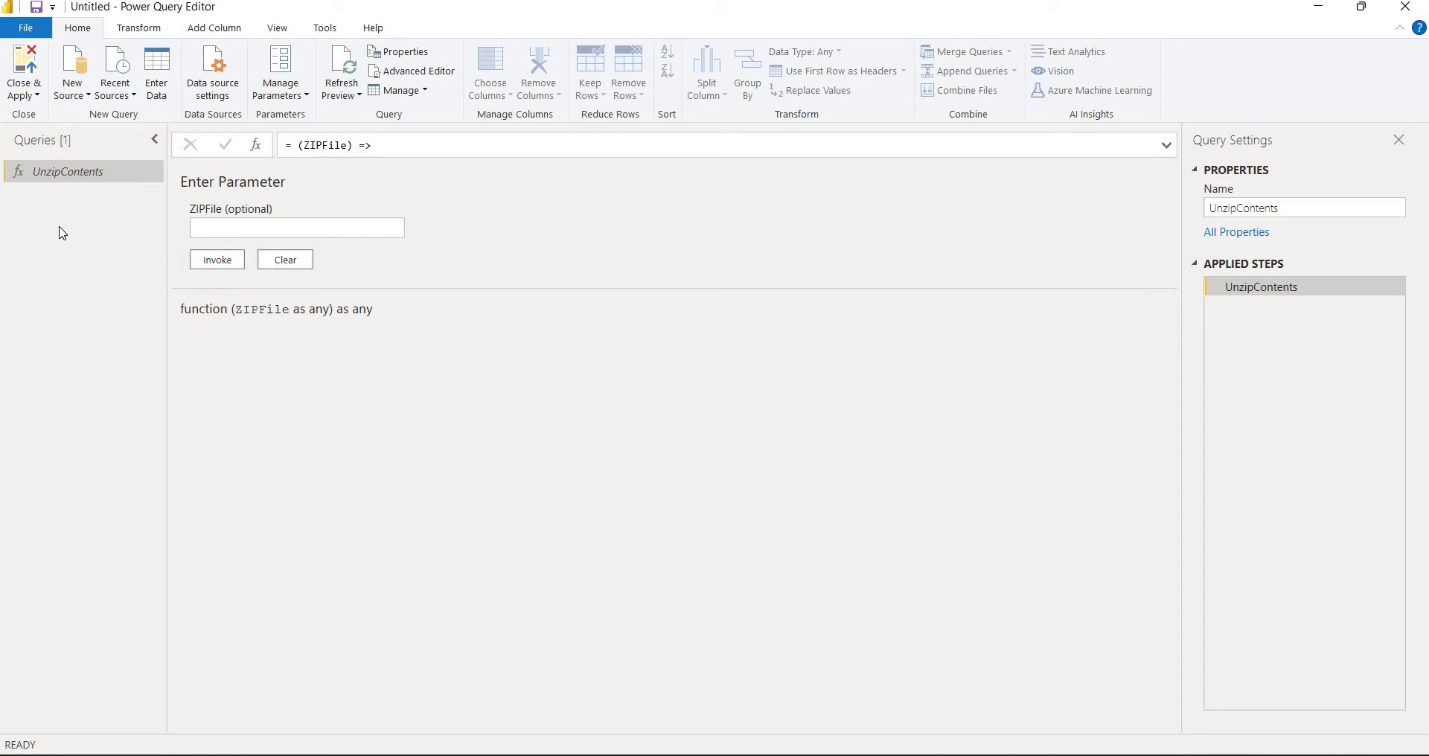
Add another blank query, Query1, from the Queries pane.
{"action": "right_click", "coordinate": [63, 233]}
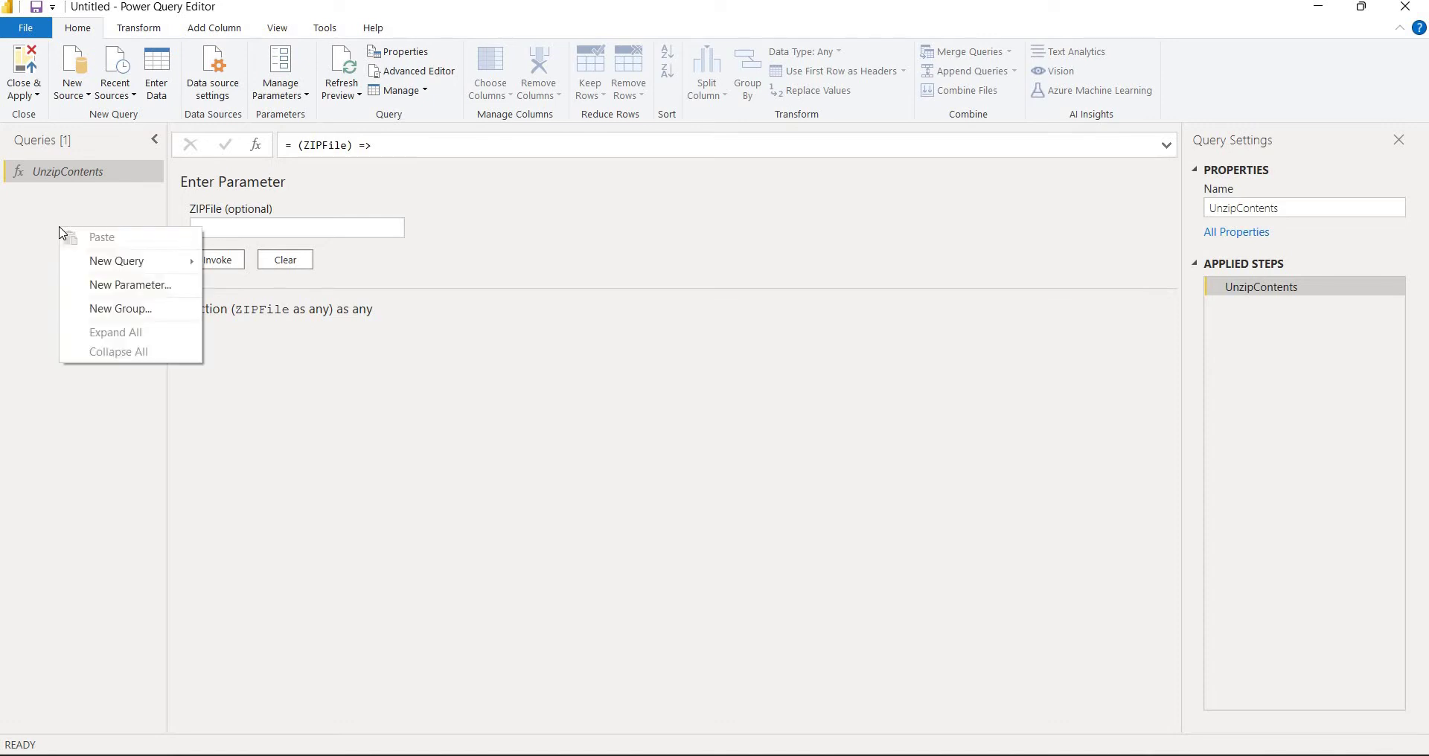
{"action": "mouse_move", "coordinate": [105, 260]}
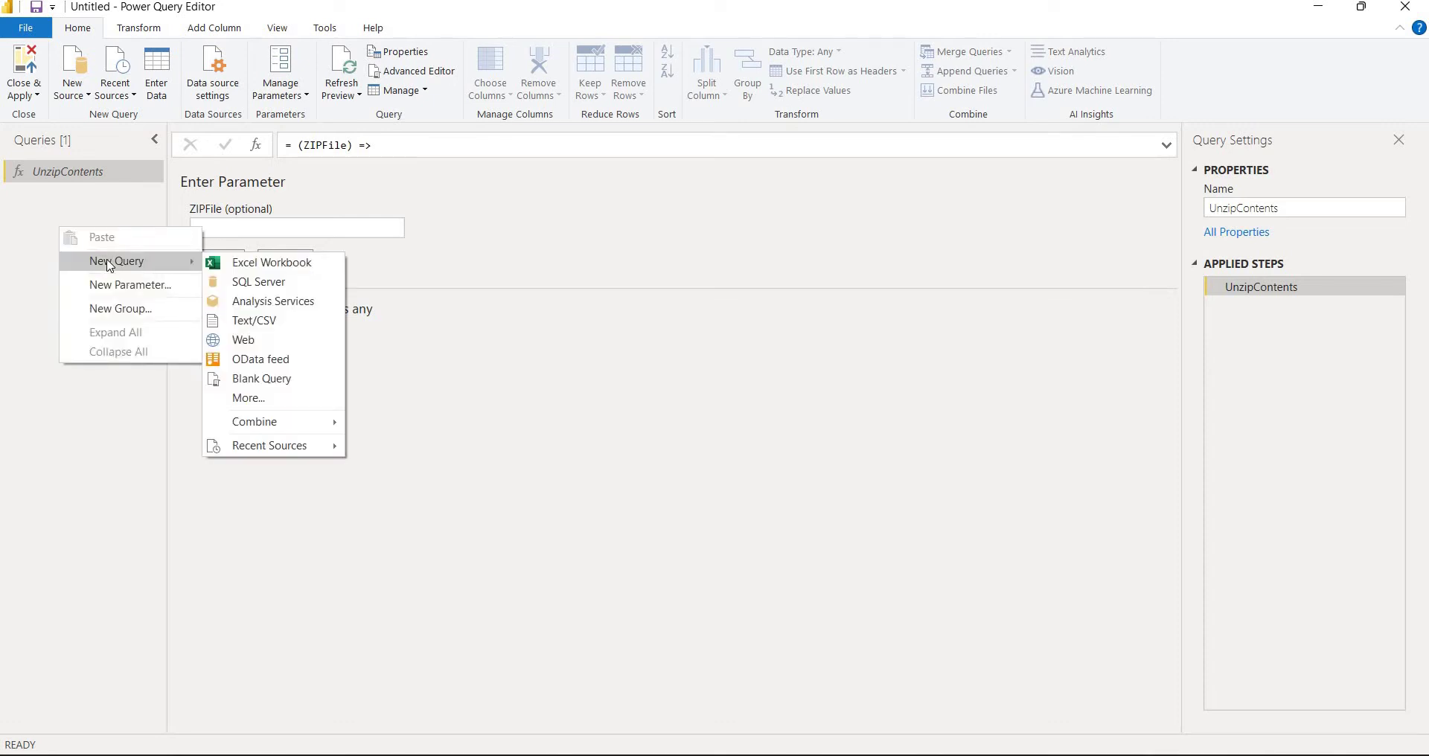
{"action": "left_click", "coordinate": [218, 378]}
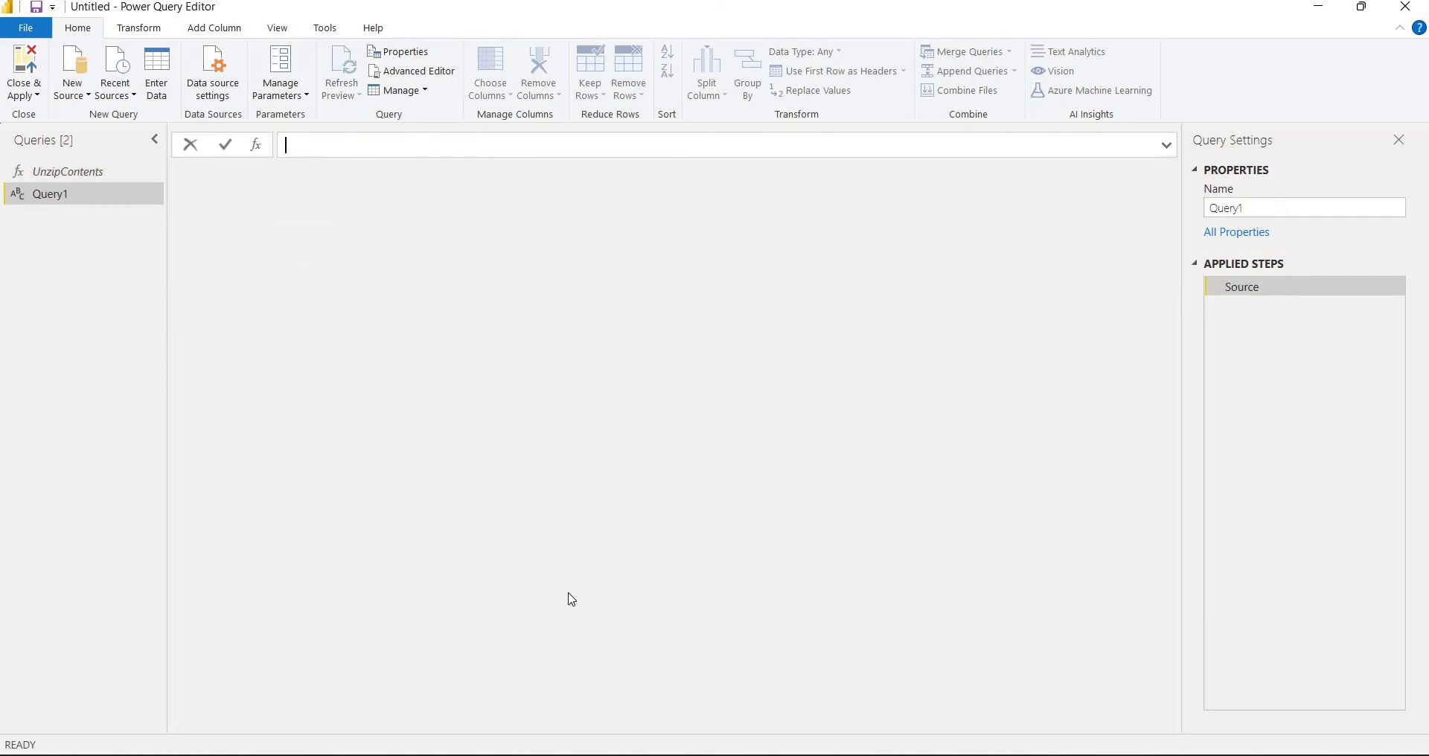
Copy the saved Power Query script from Notepad and open Query1's Advanced Editor.
{"action": "left_click", "coordinate": [767, 754]}
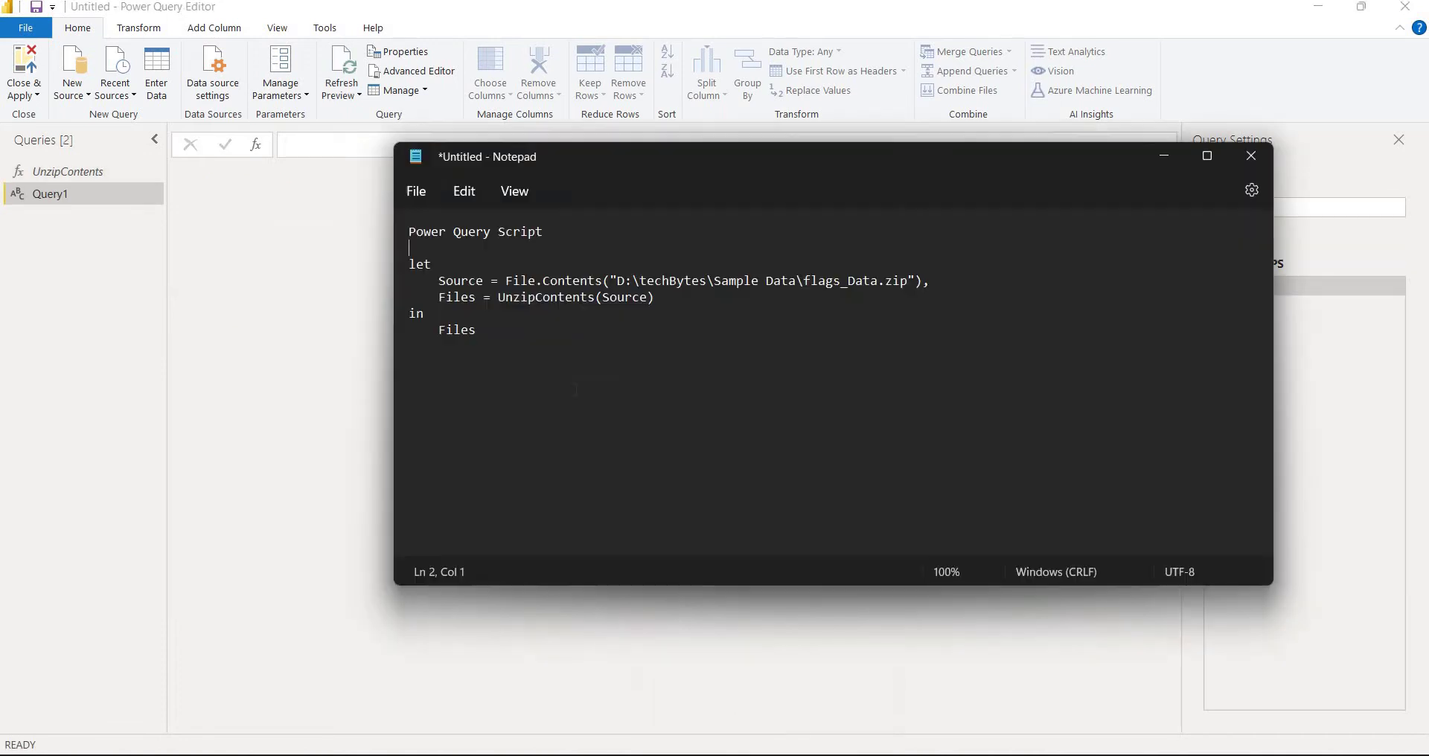
{"action": "left_click_drag", "start_coordinate": [576, 378], "coordinate": [402, 278]}
{"action": "key", "text": "ctrl+c"}
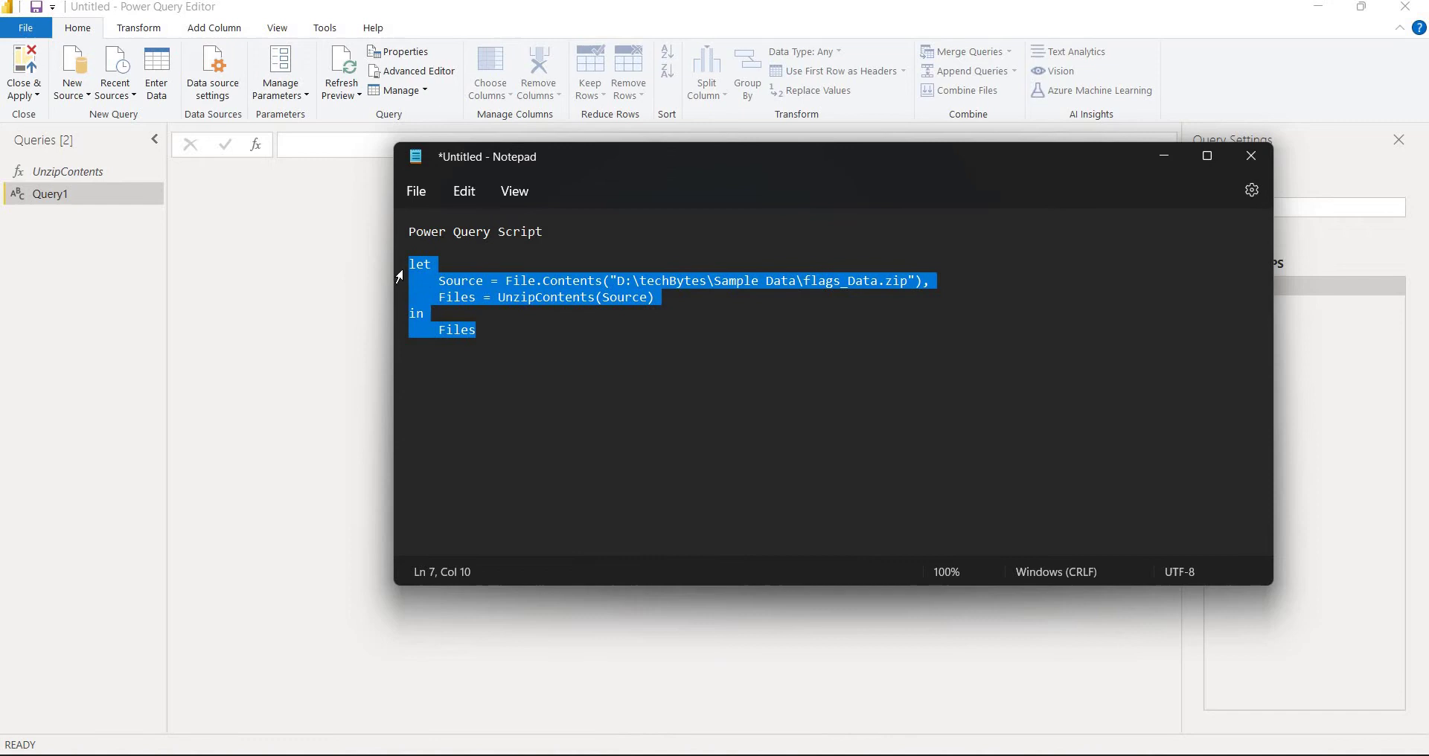
{"action": "left_click", "coordinate": [239, 267]}
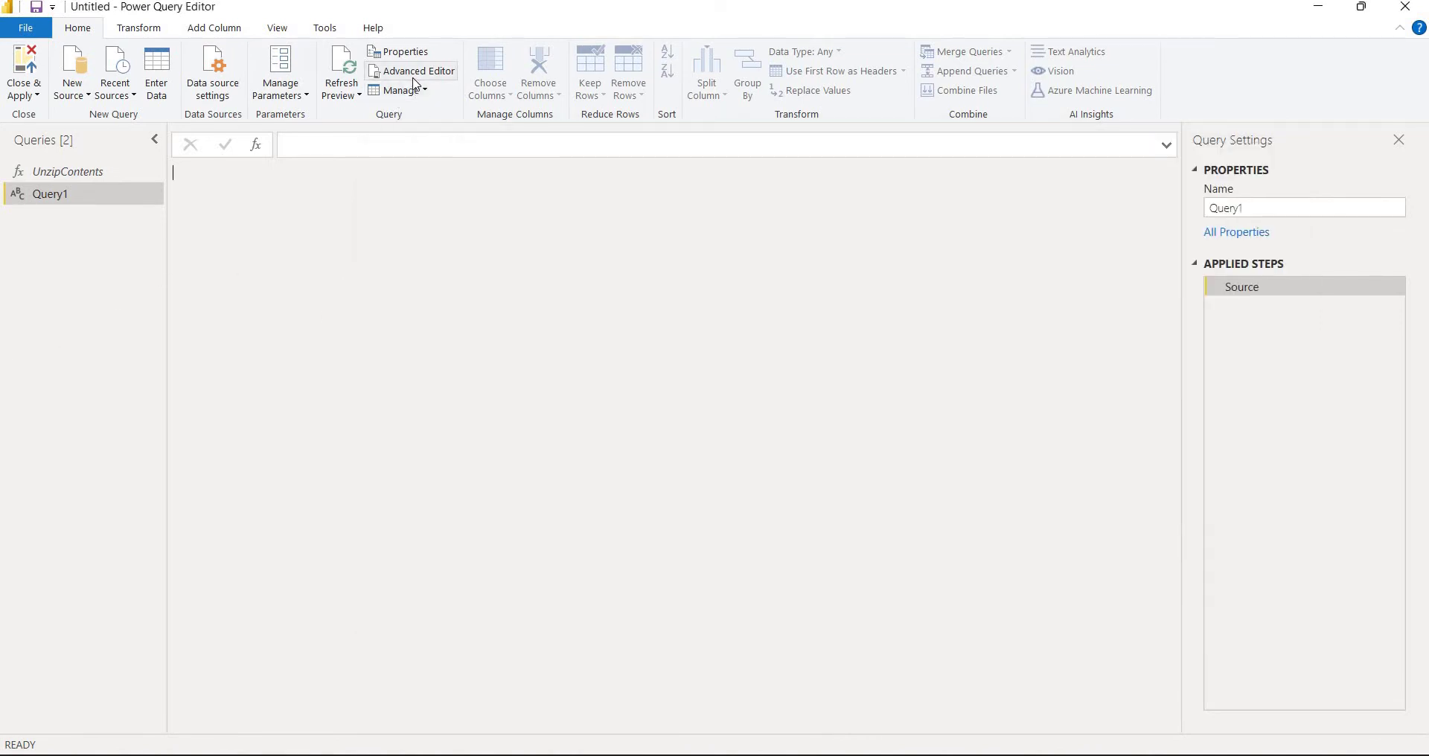
{"action": "left_click", "coordinate": [415, 77]}
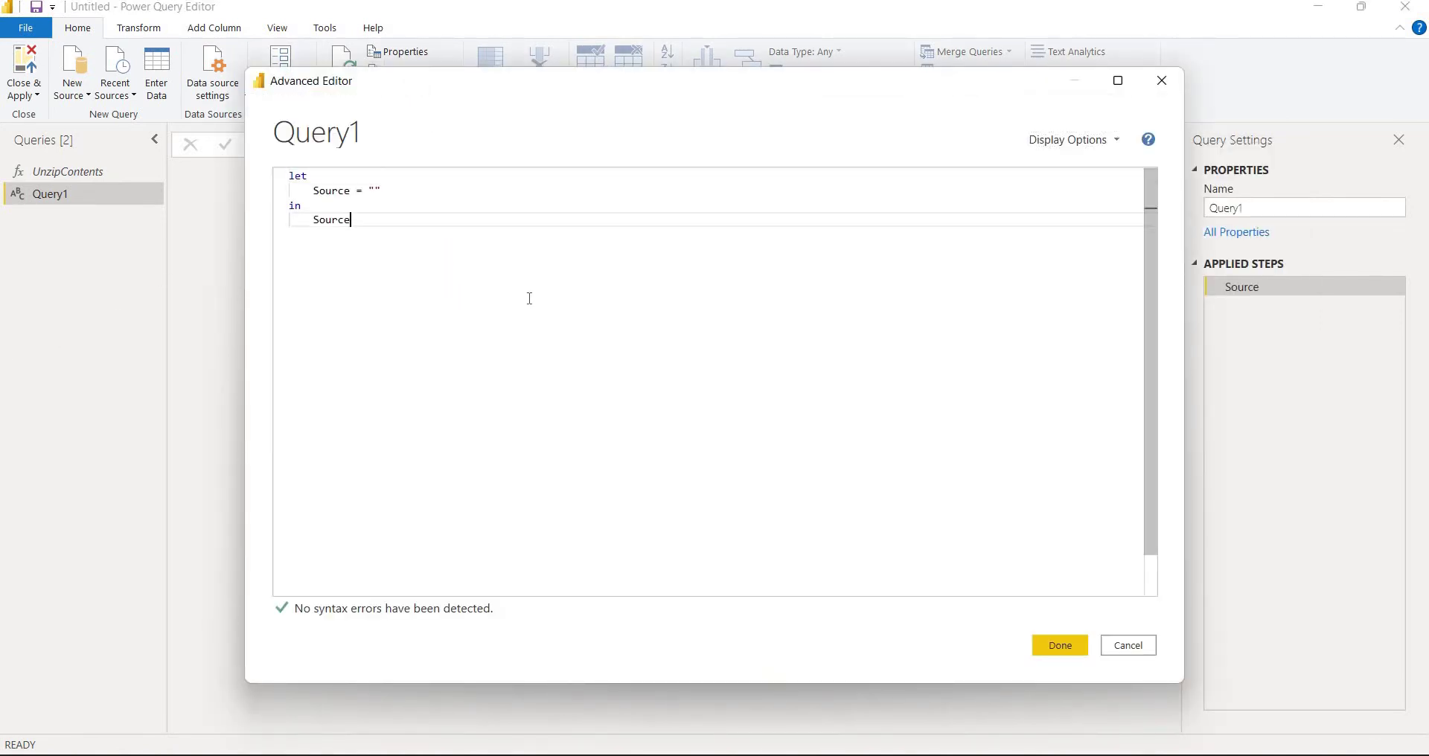
Replace Query1's script with the Notepad code calling UnzipContents on flags_Data.zip and apply it.
{"action": "key", "text": "ctrl+a"}
{"action": "key", "text": "ctrl+v"}
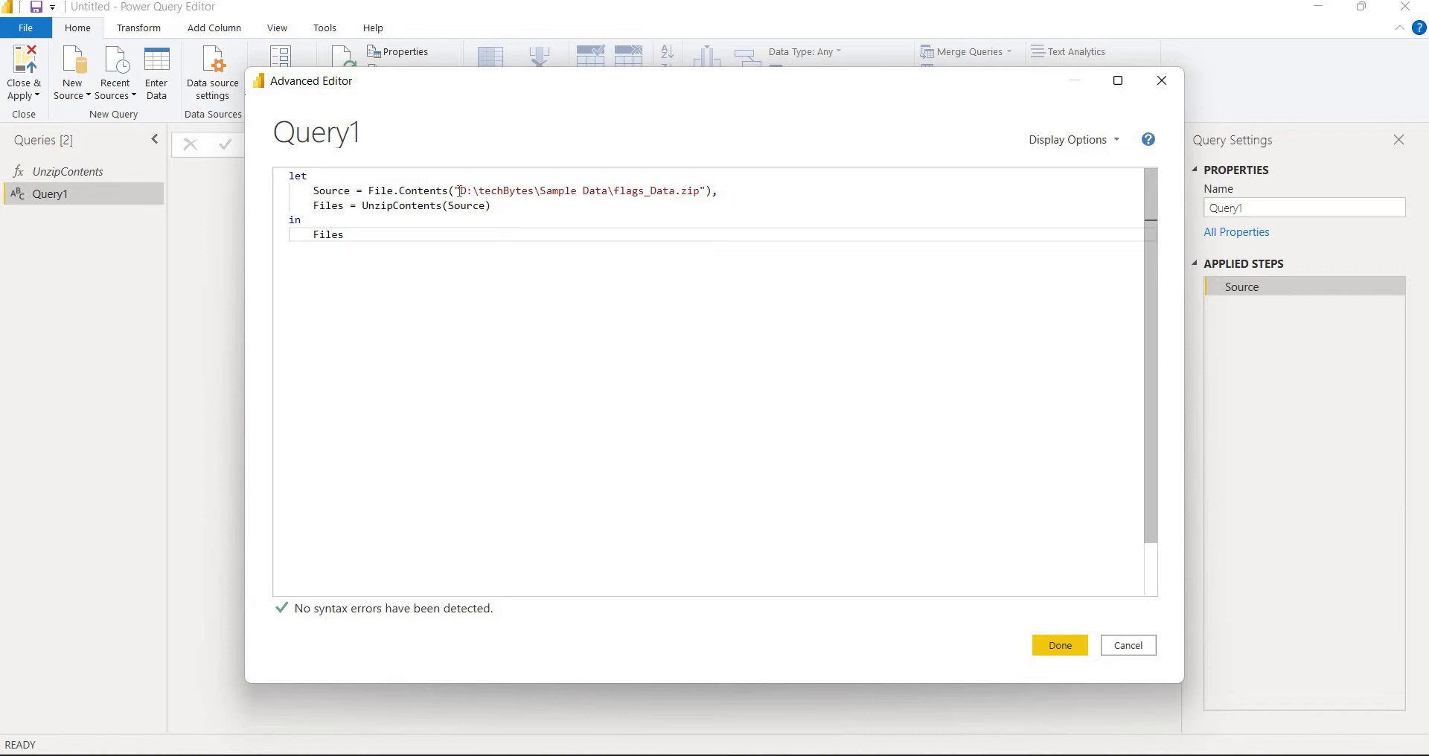
{"action": "left_click", "coordinate": [465, 192]}
{"action": "left_click_drag", "start_coordinate": [593, 196], "coordinate": [699, 192]}
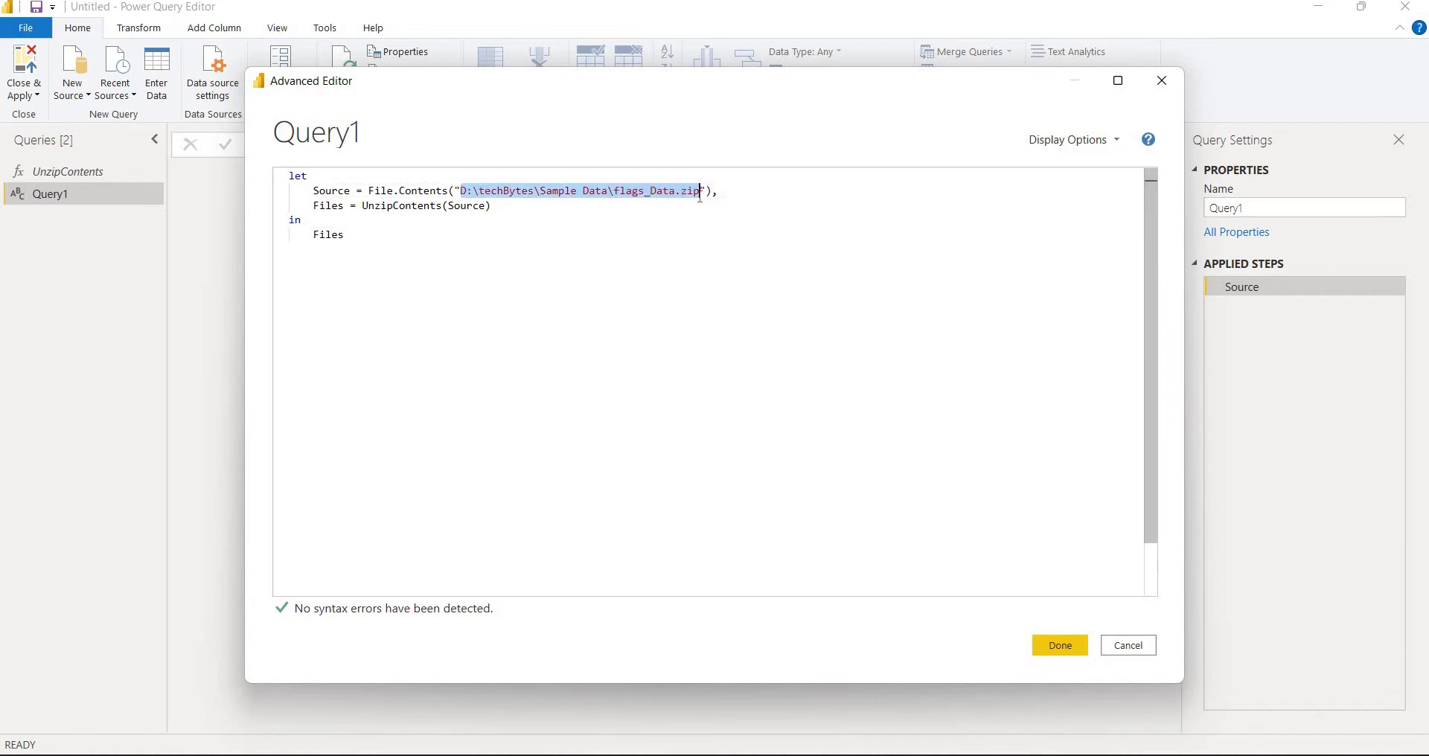
{"action": "left_click", "coordinate": [680, 290]}
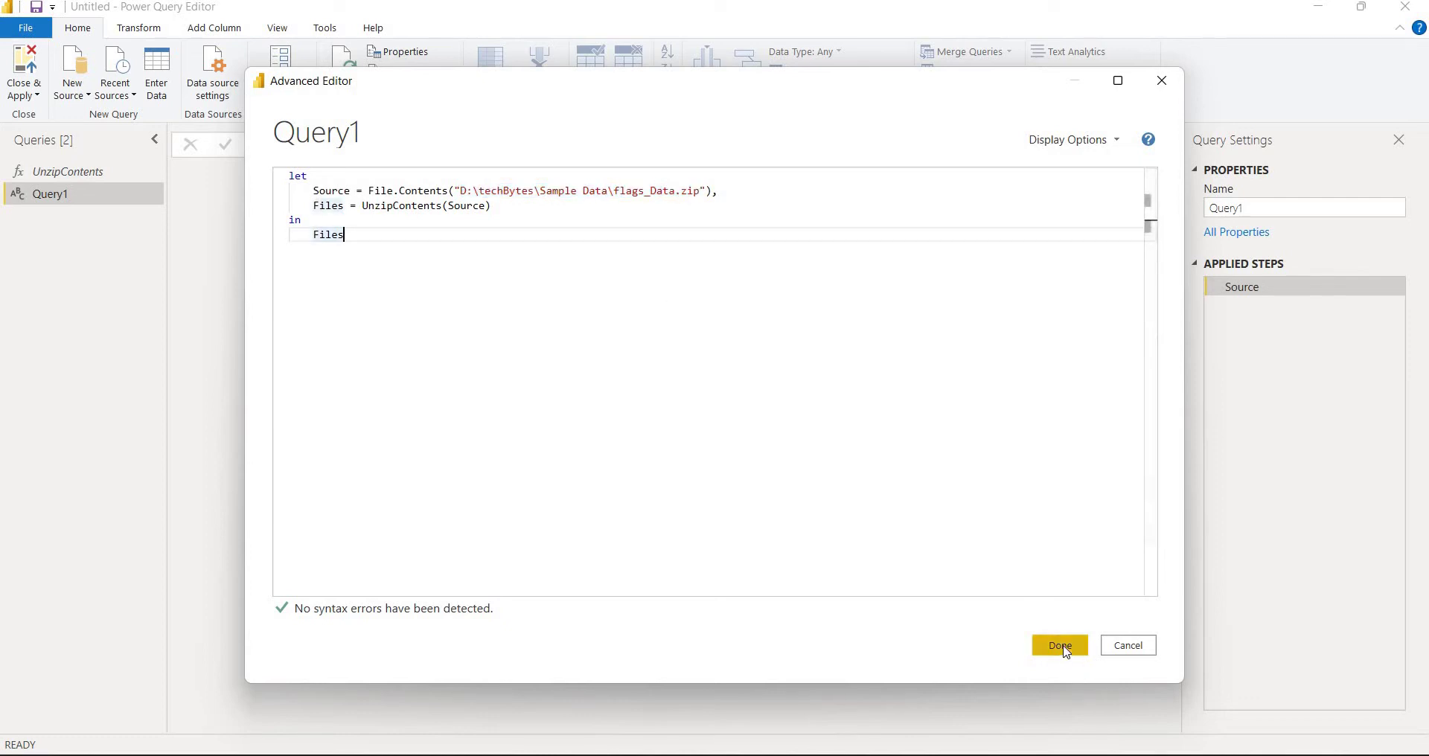
{"action": "double_click", "coordinate": [407, 206]}
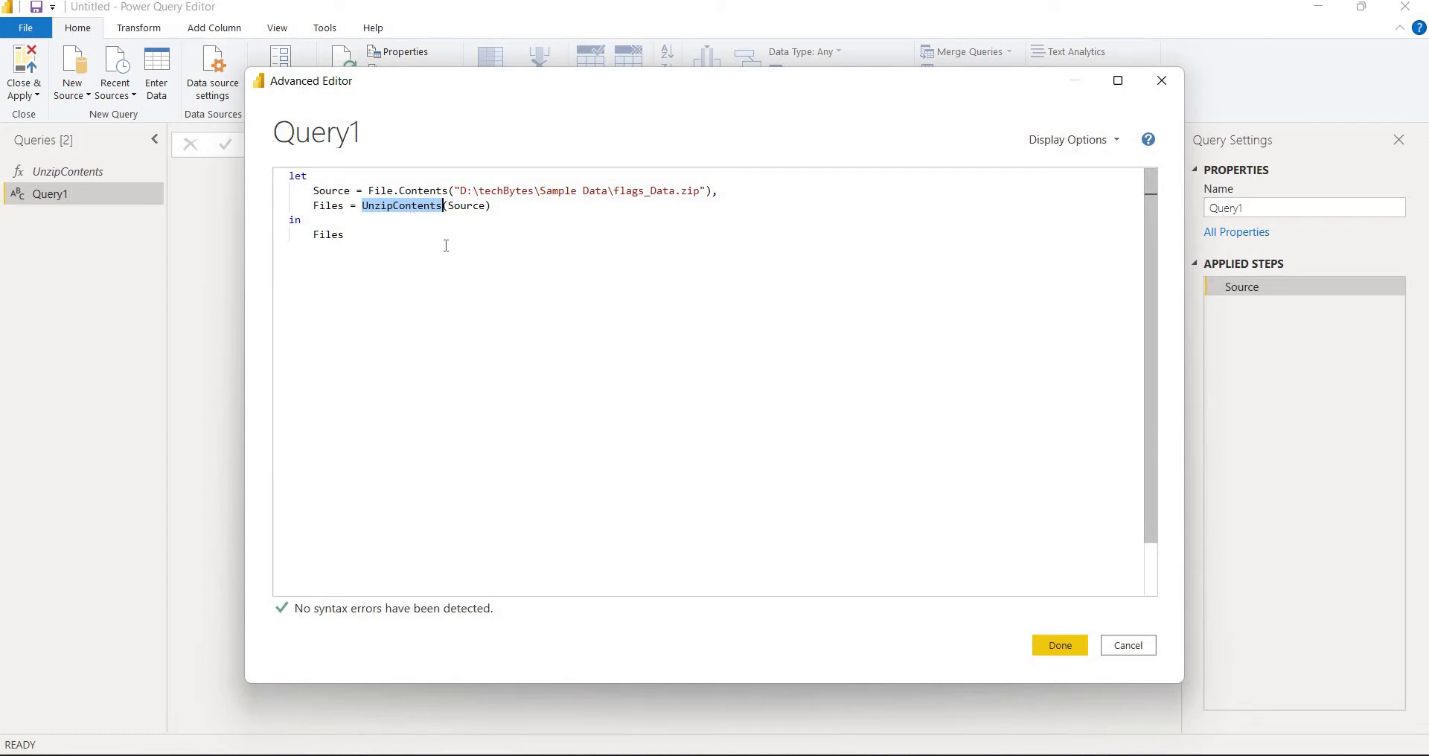
{"action": "left_click", "coordinate": [1073, 645]}
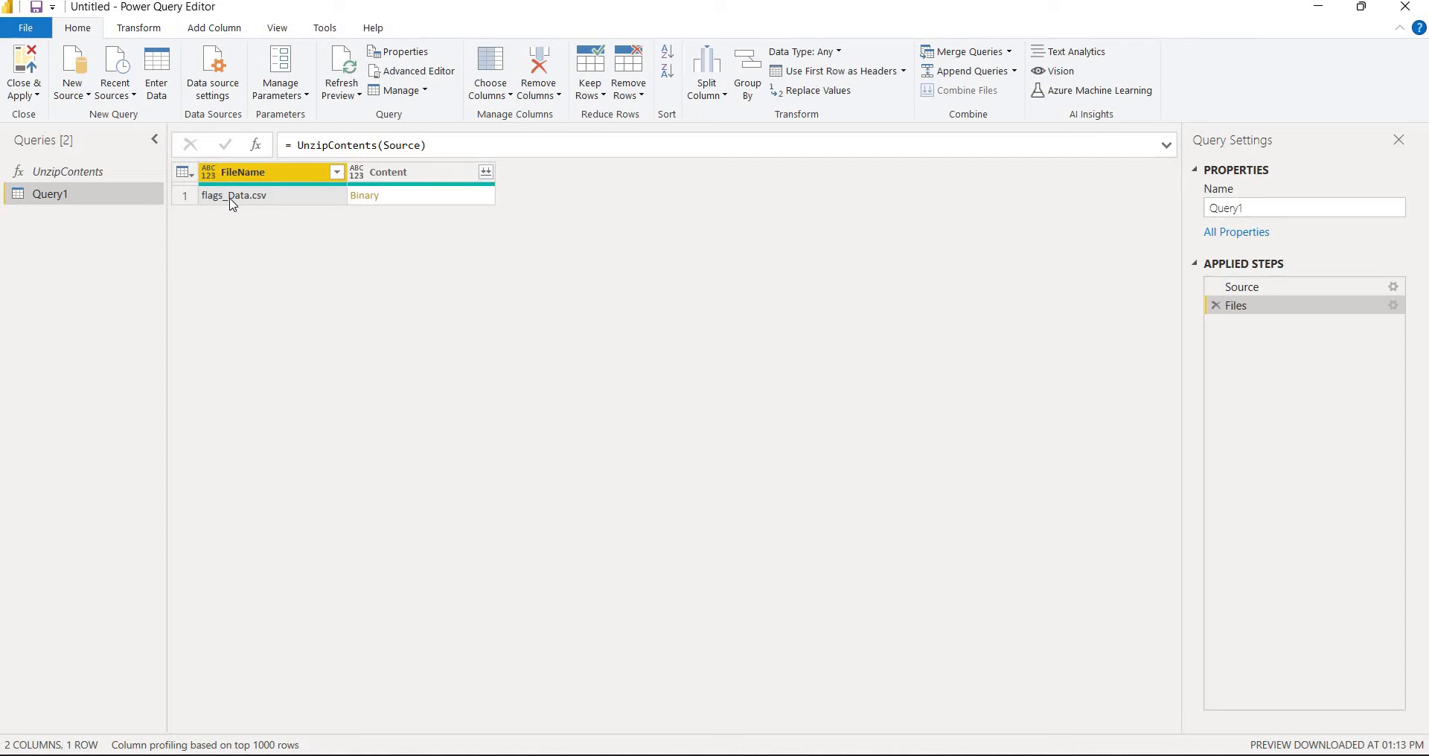
Expand the flags_Data.csv Binary content into the 31-column, 193-row flags table.
{"action": "left_click", "coordinate": [367, 196]}
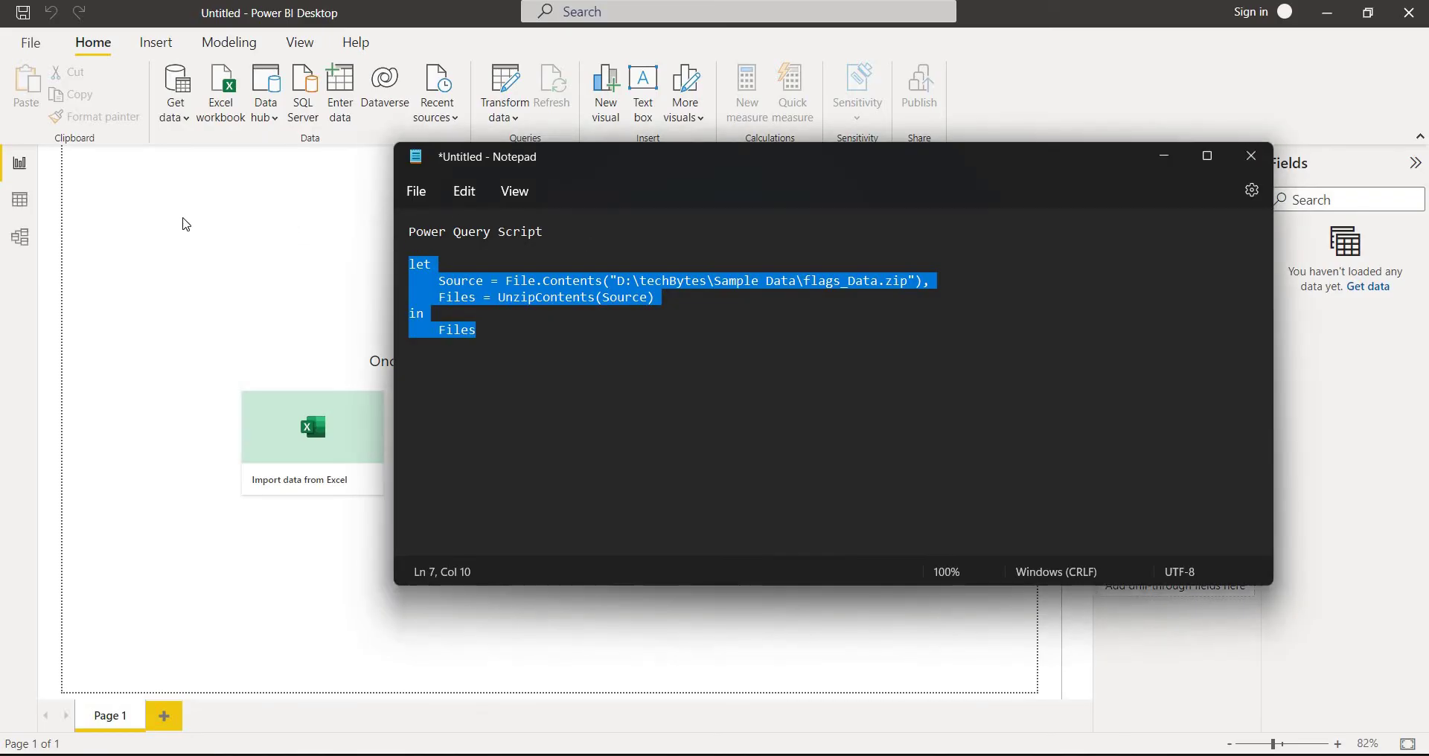
Return to the report and expand Query1 in the Fields pane to check its flag columns.
{"action": "left_click", "coordinate": [244, 265]}
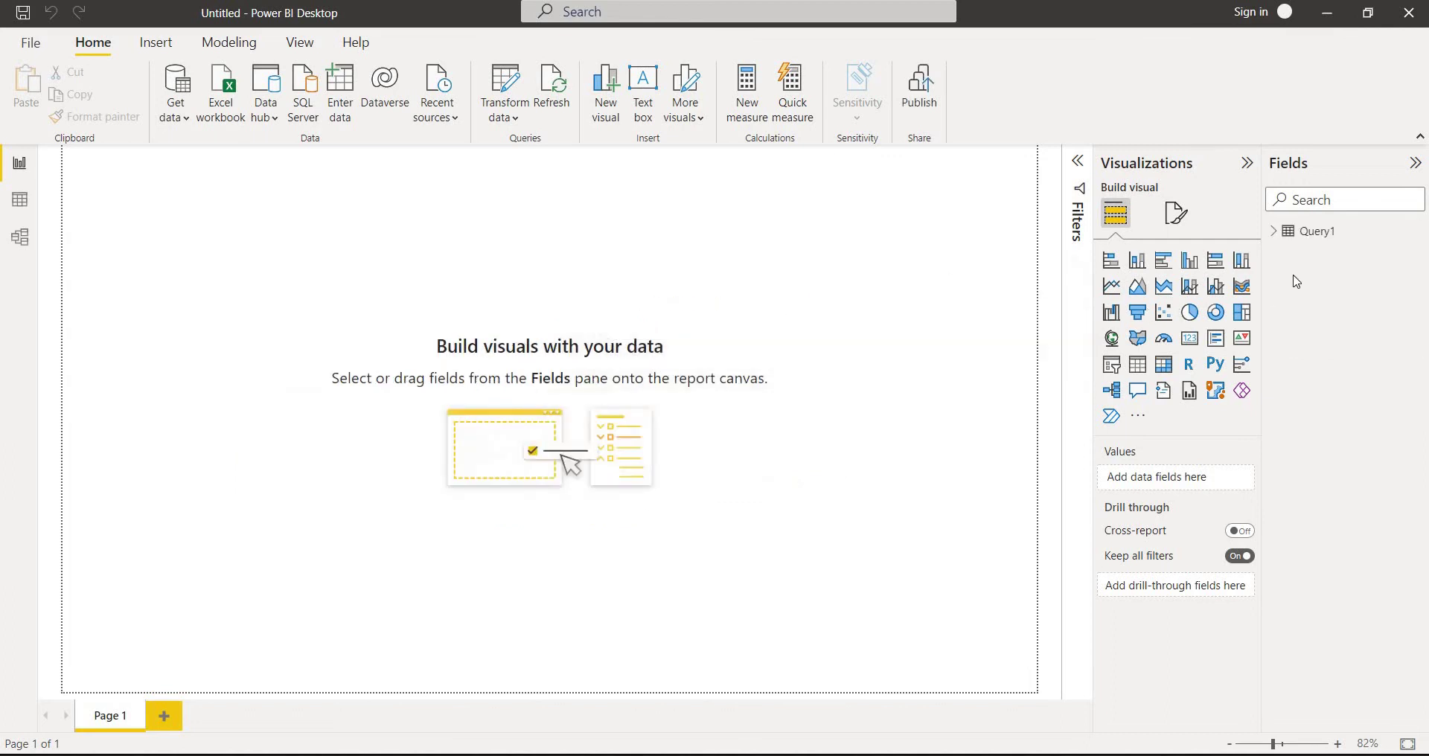
{"action": "left_click", "coordinate": [1274, 231]}
{"action": "scroll", "coordinate": [1301, 344], "scroll_direction": "down", "scroll_amount": 3}
{"action": "scroll", "coordinate": [1300, 312], "scroll_direction": "up", "scroll_amount": 5}
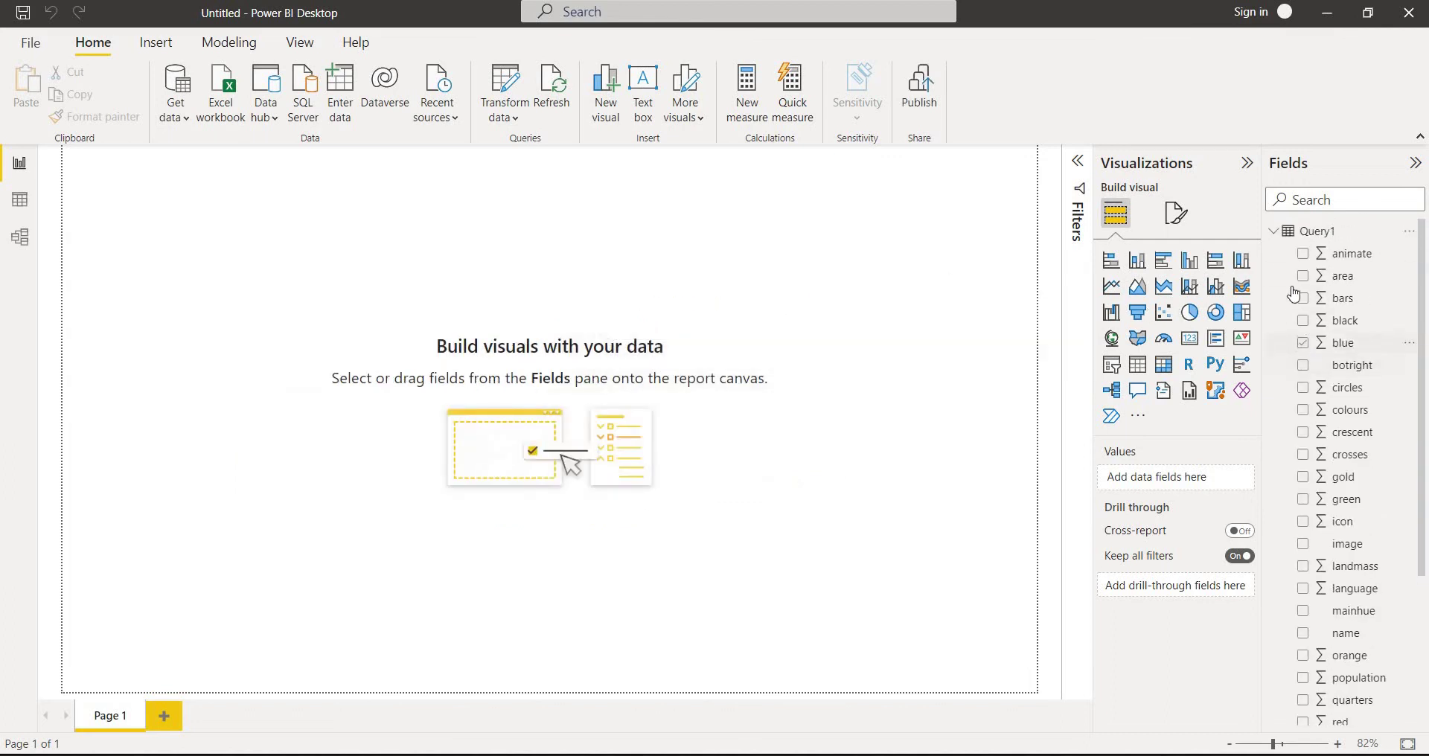
{"action": "left_click", "coordinate": [1274, 236]}
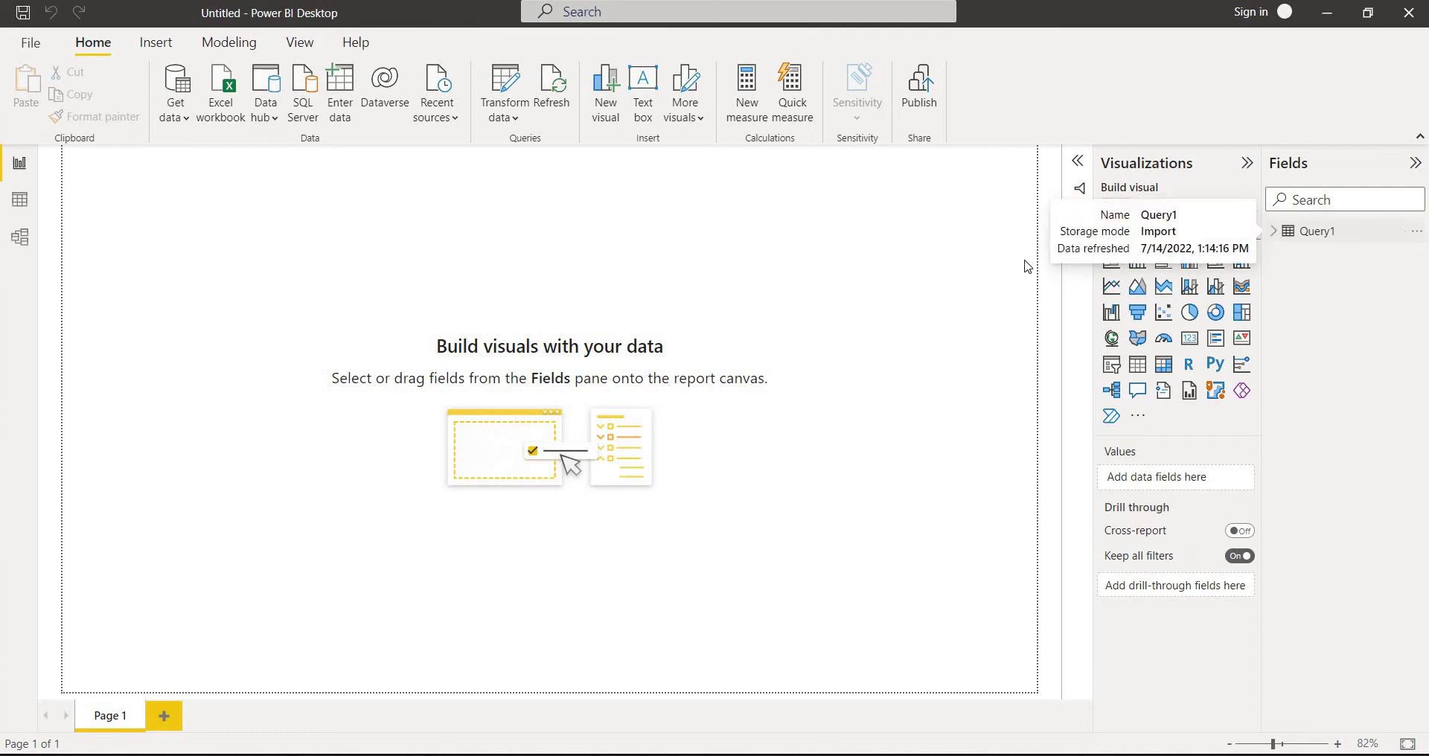
Connect to a Folder data source via Get data > More, then highlight the folder path in Notepad.
{"action": "left_click", "coordinate": [186, 125]}
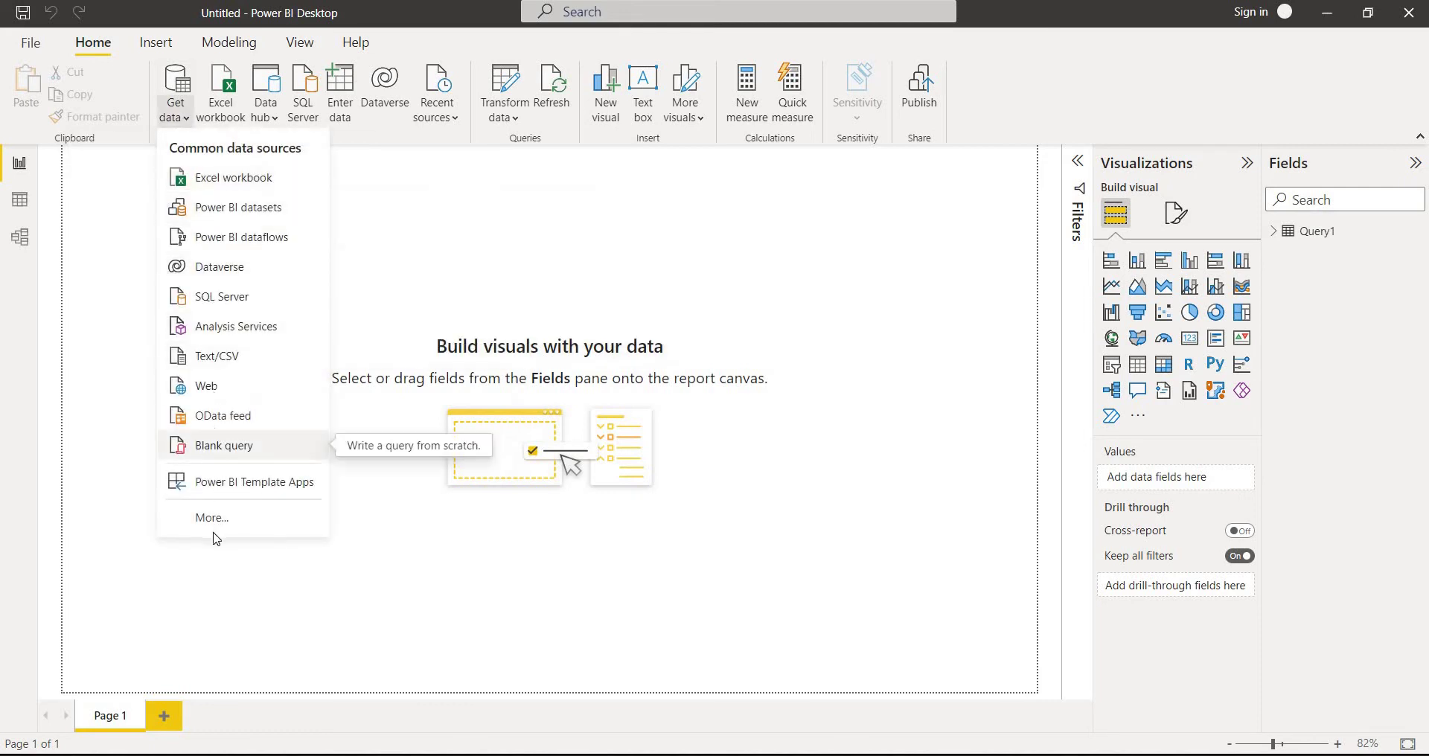
{"action": "left_click", "coordinate": [221, 529]}
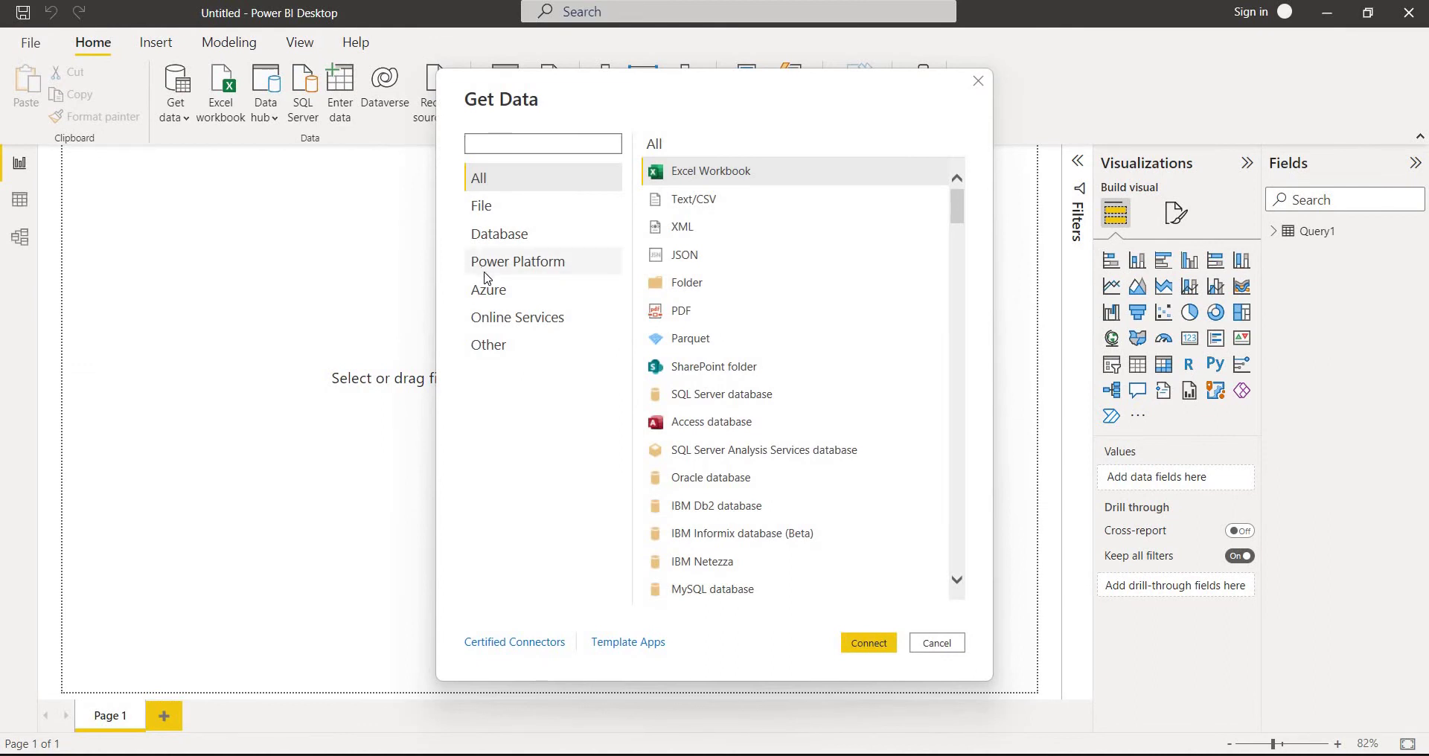
{"action": "left_click", "coordinate": [692, 291]}
{"action": "left_click", "coordinate": [852, 643]}
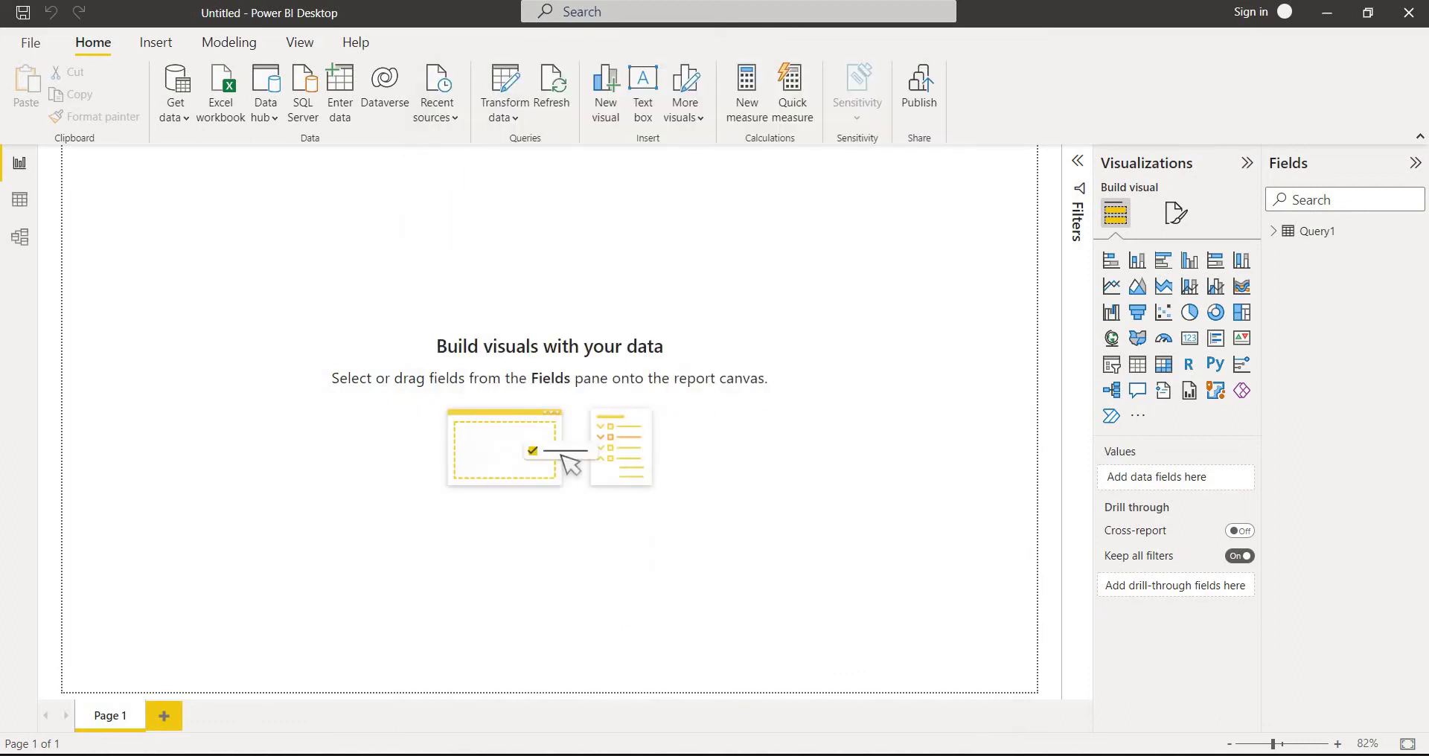
{"action": "key", "text": "alt+Tab"}
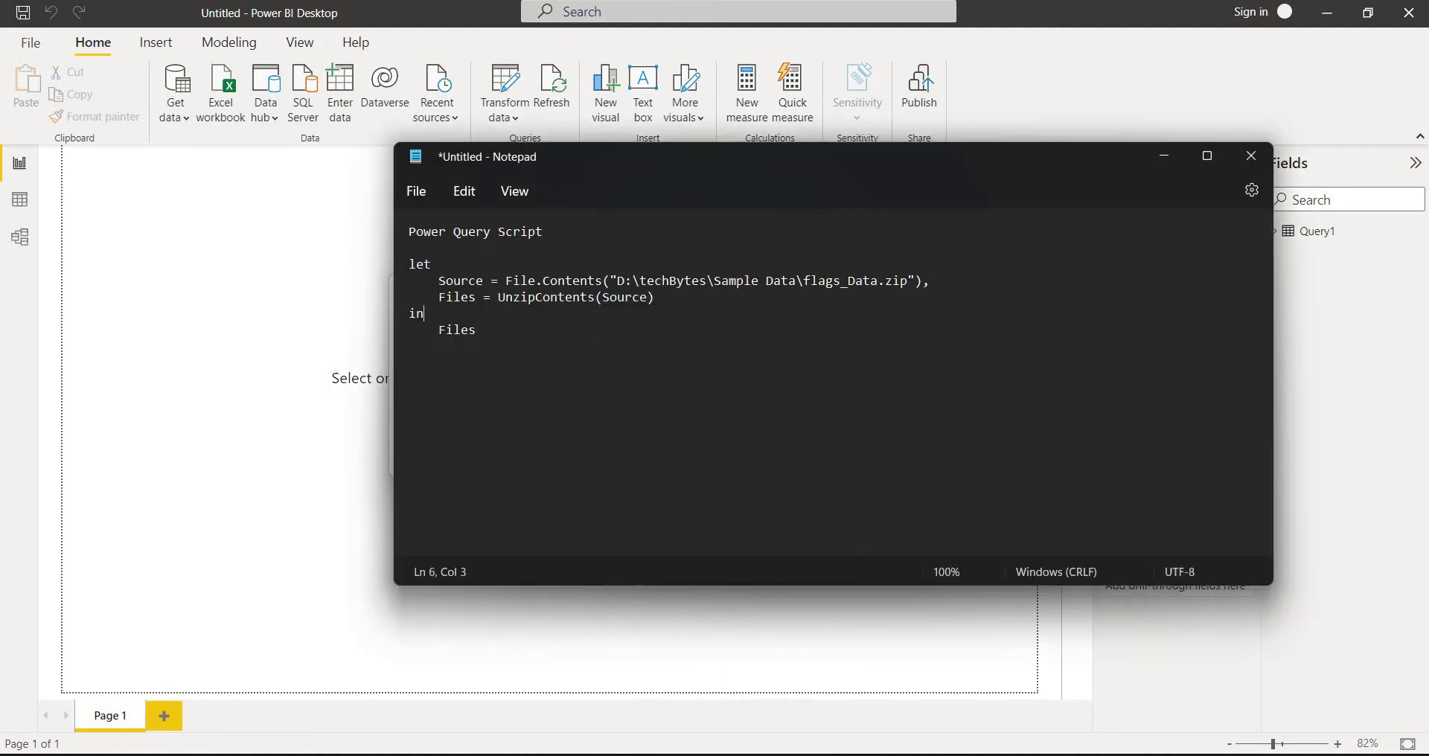
{"action": "left_click_drag", "start_coordinate": [617, 280], "coordinate": [806, 281]}
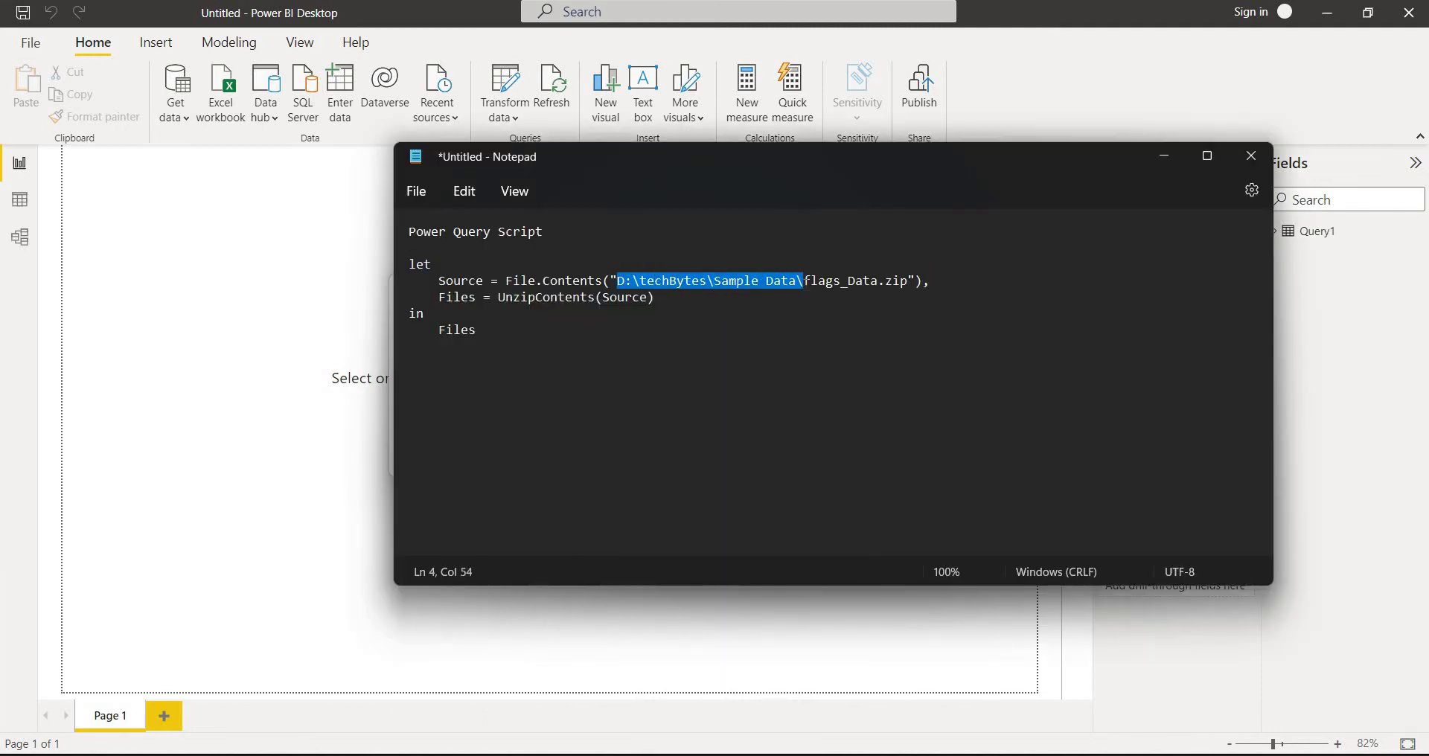
Load the file list of folder D:\techBytes\Sample Data\ into the report as a new table.
{"action": "left_click", "coordinate": [237, 330]}
{"action": "left_click", "coordinate": [539, 354]}
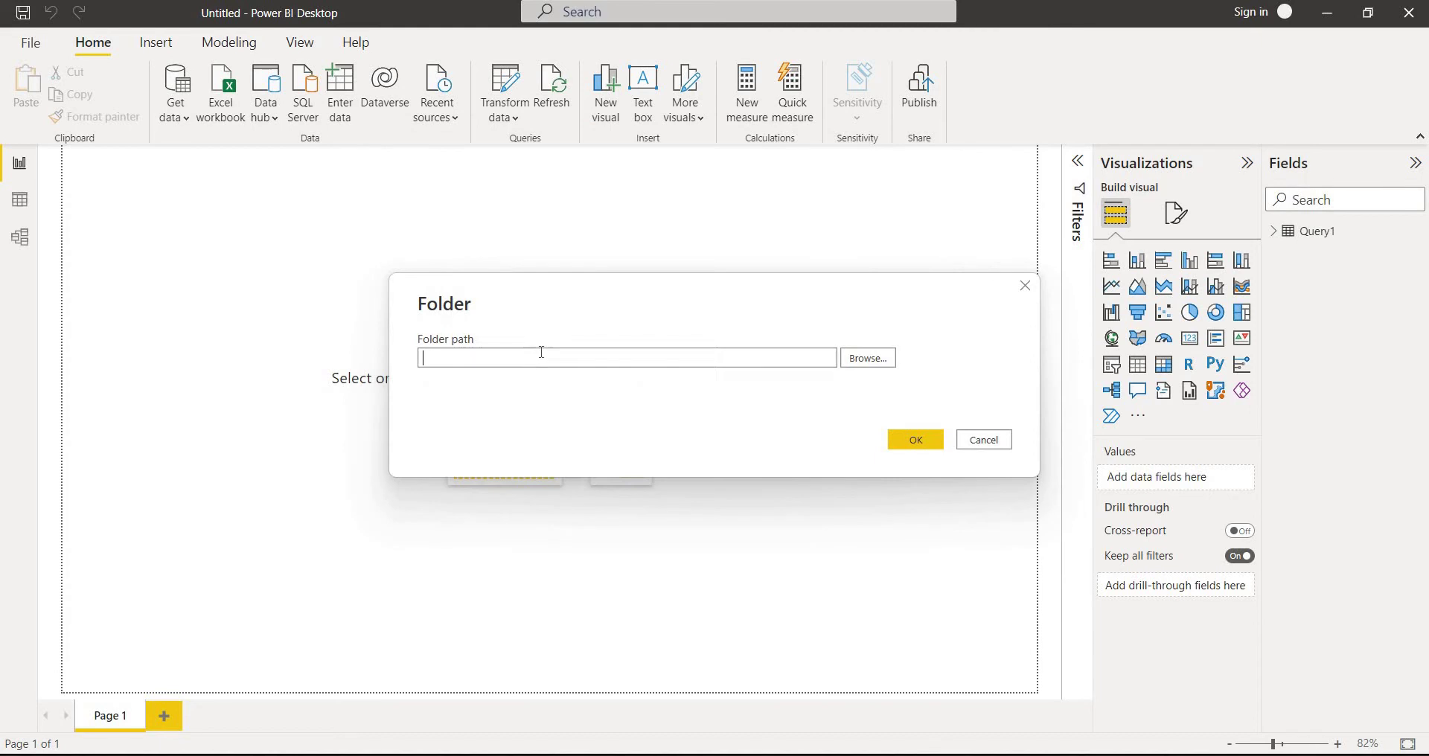
{"action": "type", "text": "D:\\techBytes\\Sample Data\\"}
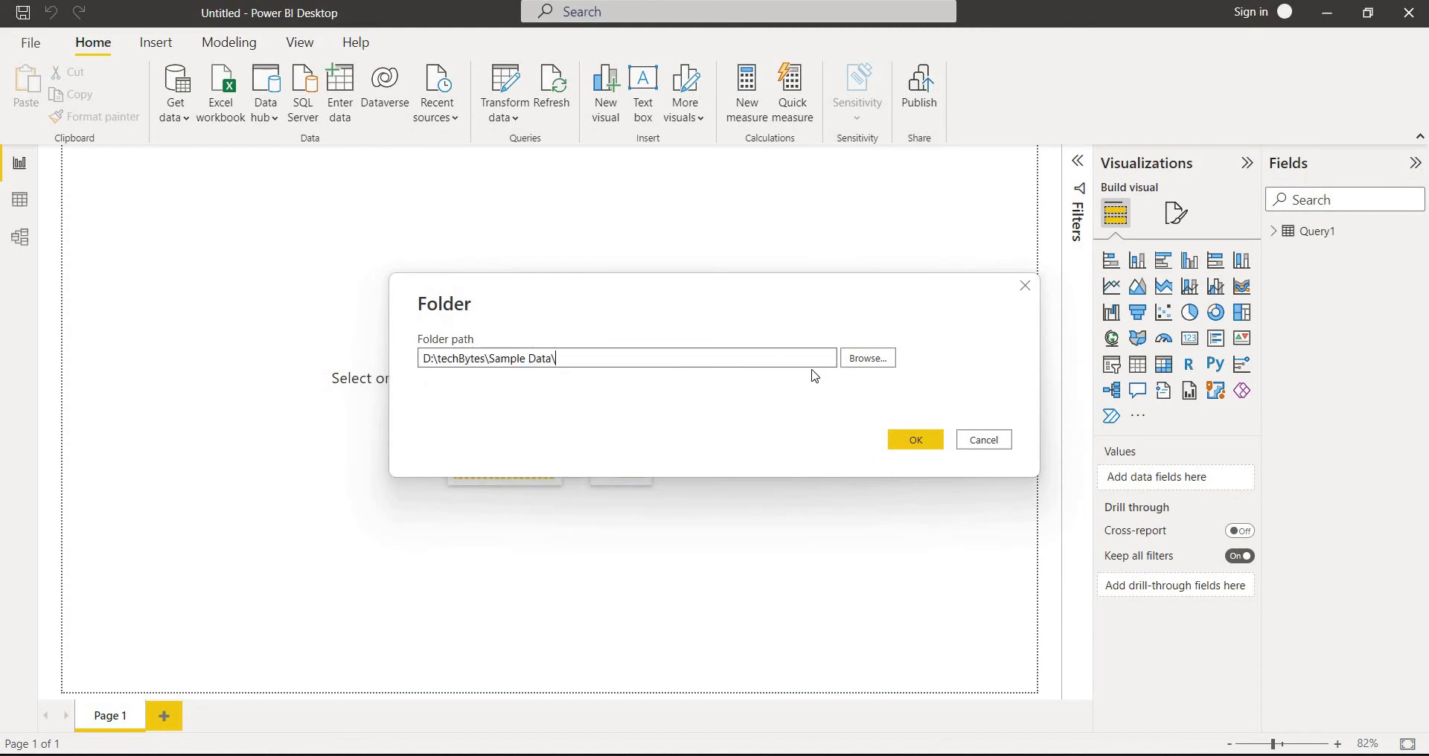
{"action": "left_click", "coordinate": [914, 443]}
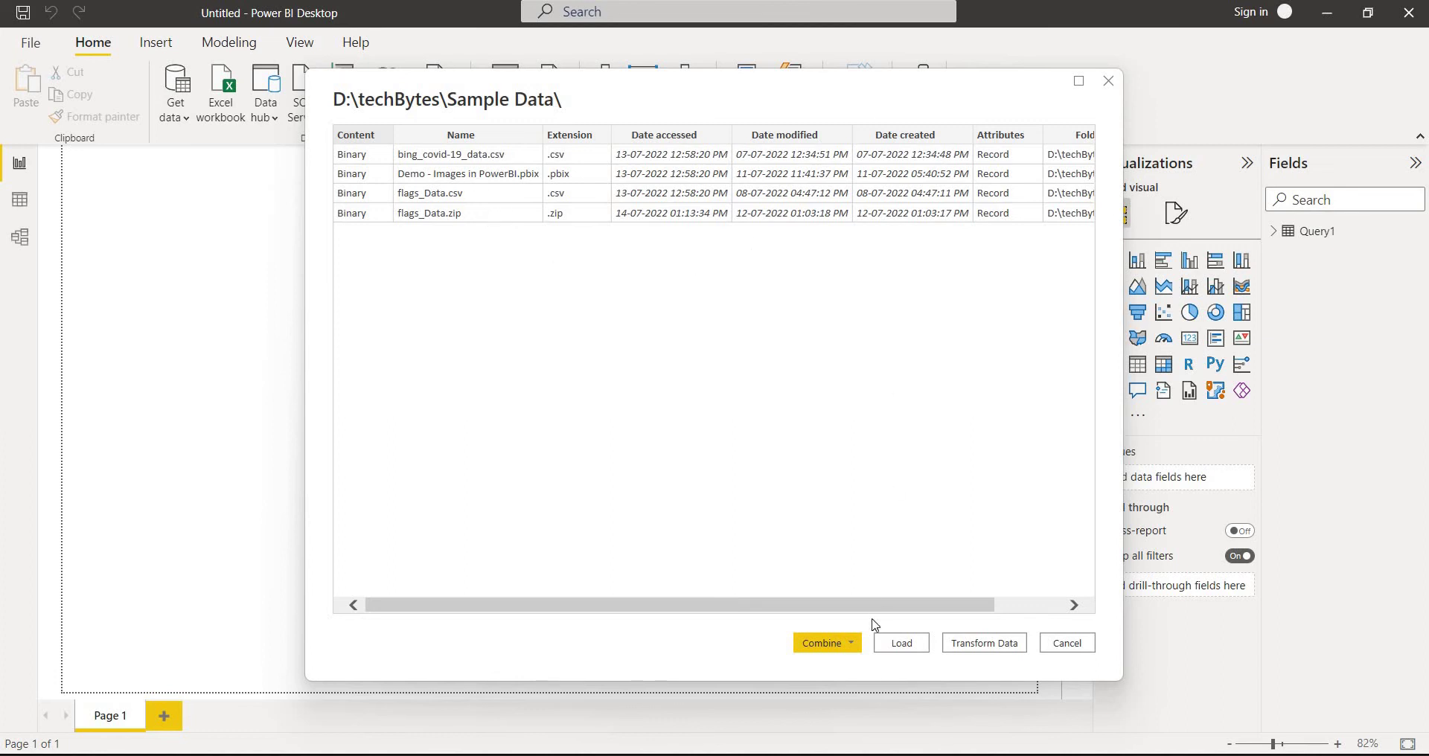
{"action": "left_click", "coordinate": [901, 645]}
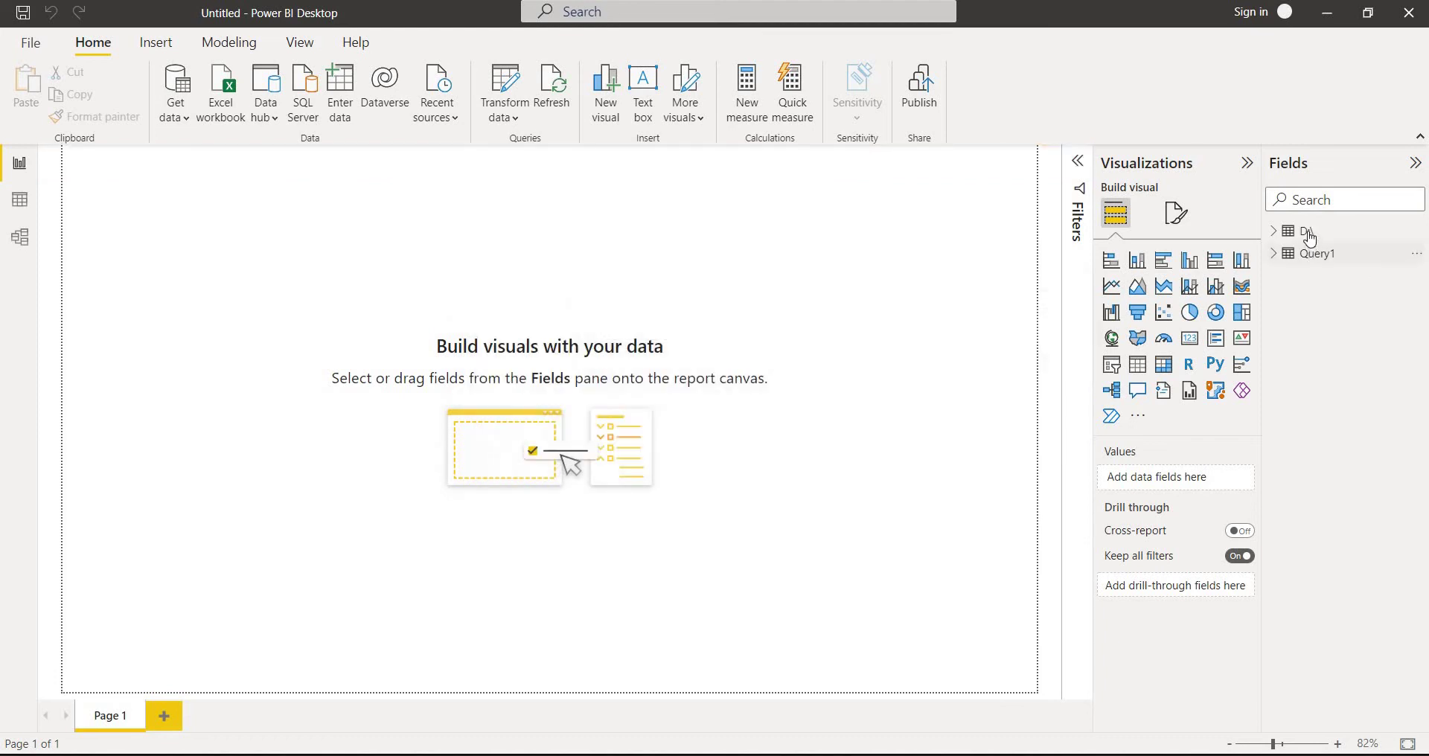
Open the D:\ folder query in a maximized Power Query Editor showing its four files.
{"action": "right_click", "coordinate": [1306, 233]}
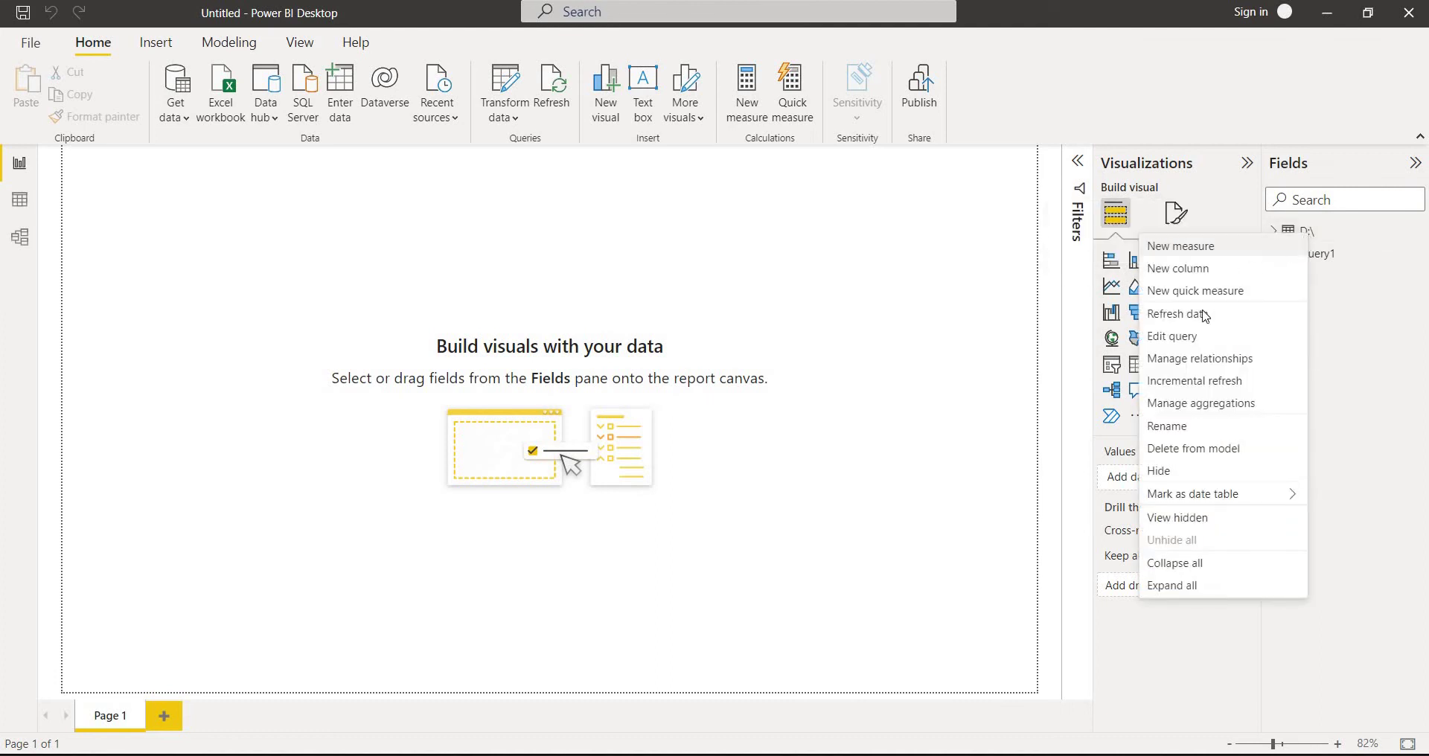
{"action": "left_click", "coordinate": [1174, 430]}
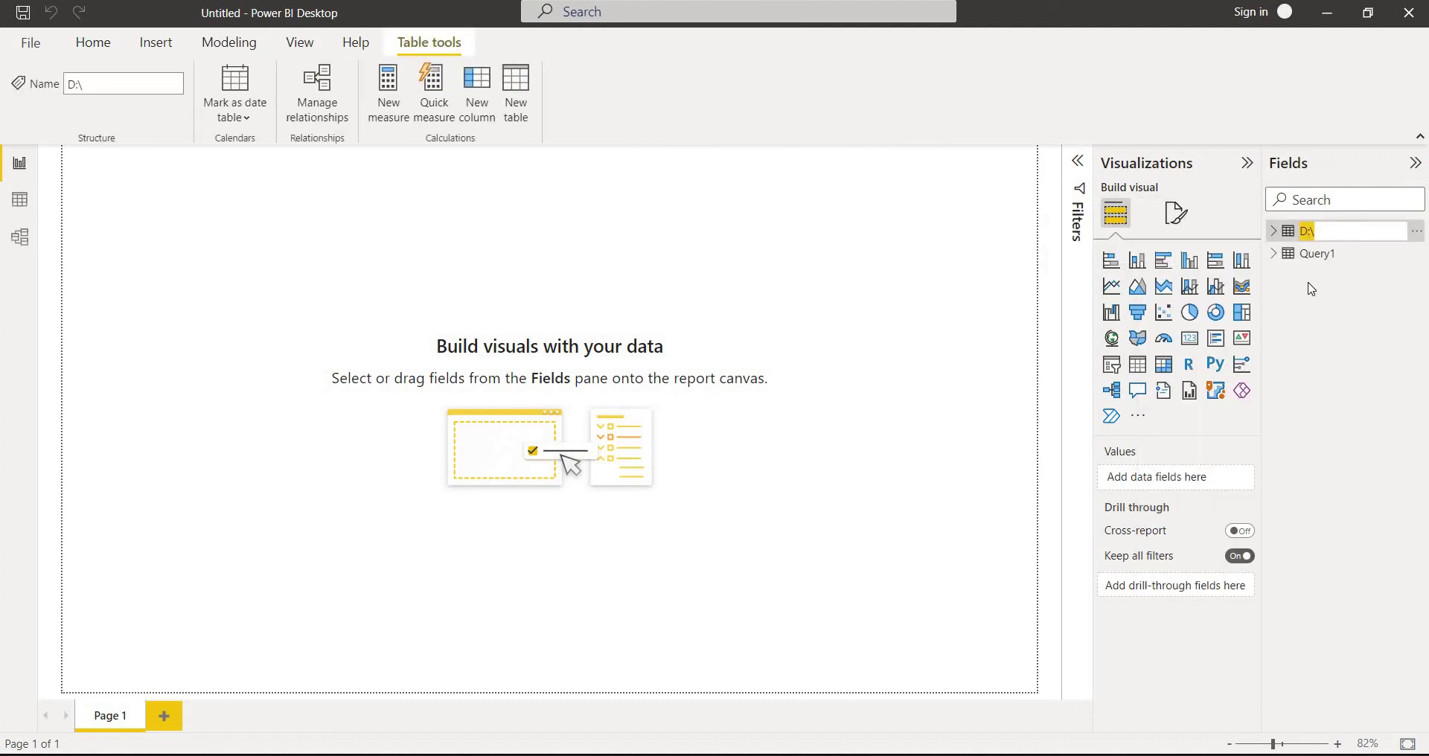
{"action": "right_click", "coordinate": [1302, 232]}
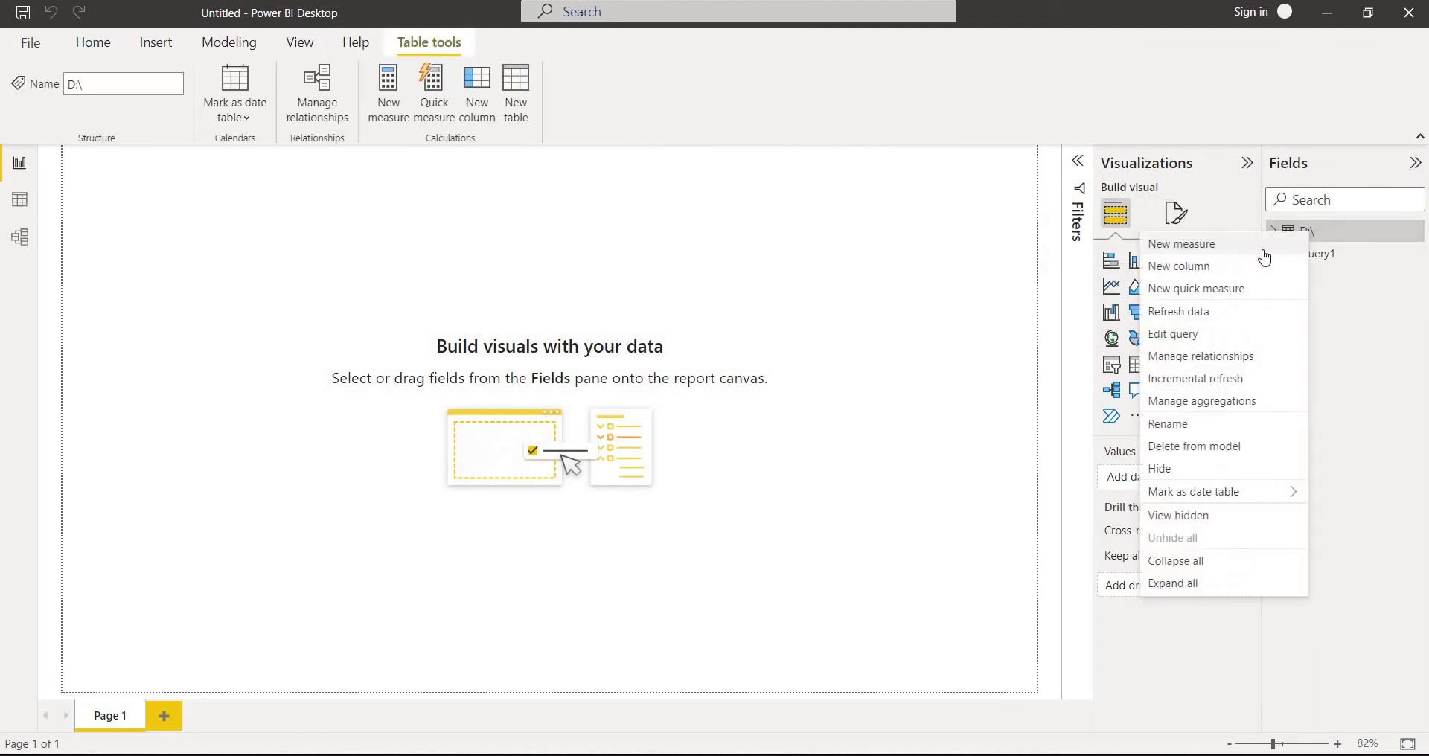
{"action": "left_click", "coordinate": [1171, 335]}
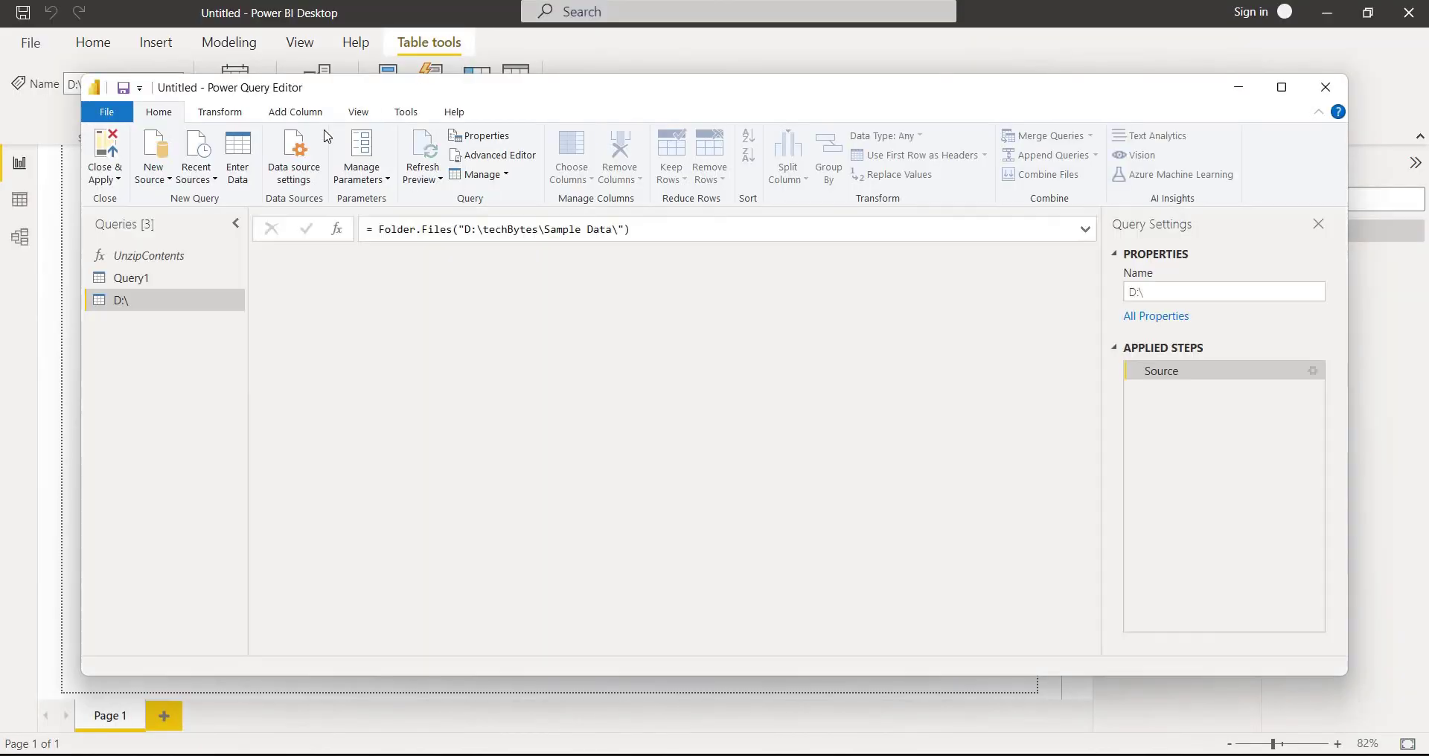
{"action": "double_click", "coordinate": [891, 90]}
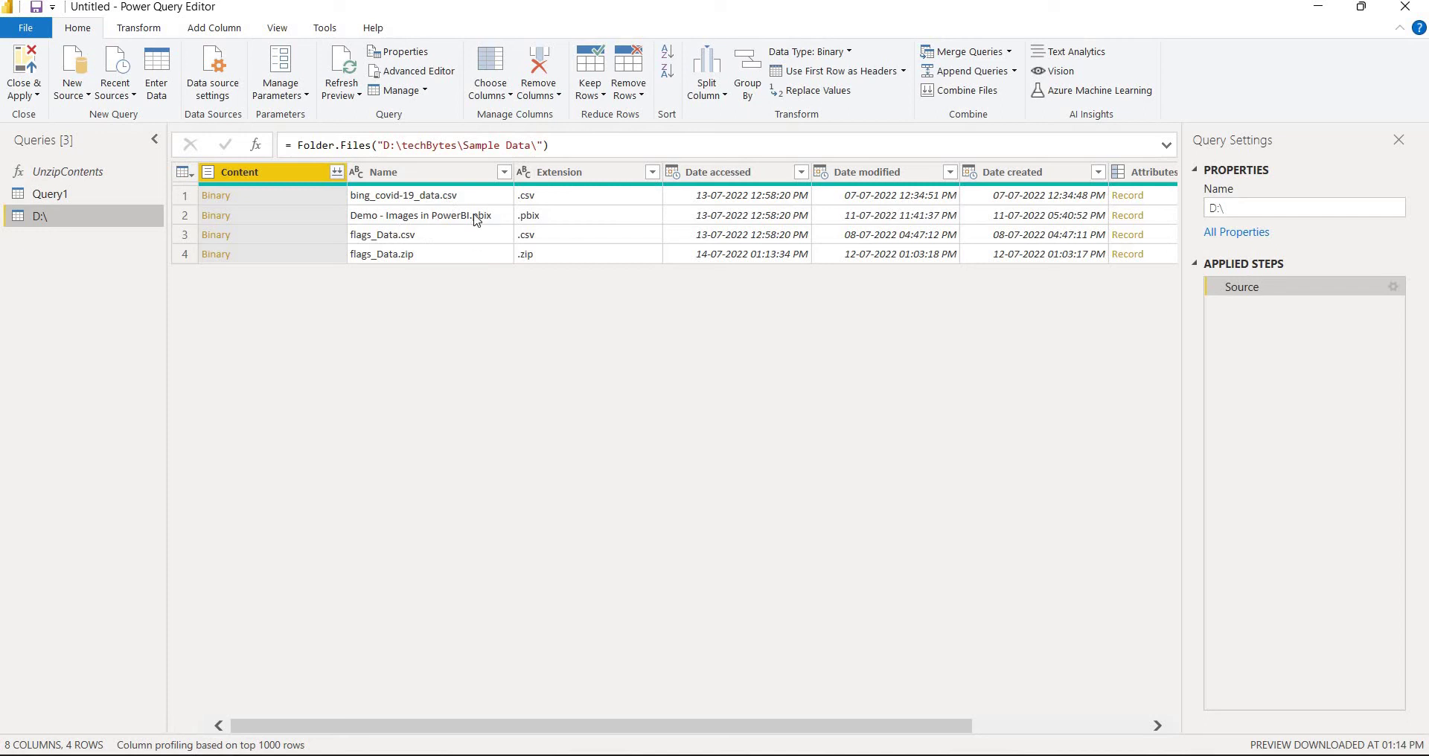
Filter the Extension column to .zip only, leaving just flags_Data.zip.
{"action": "left_click", "coordinate": [643, 179]}
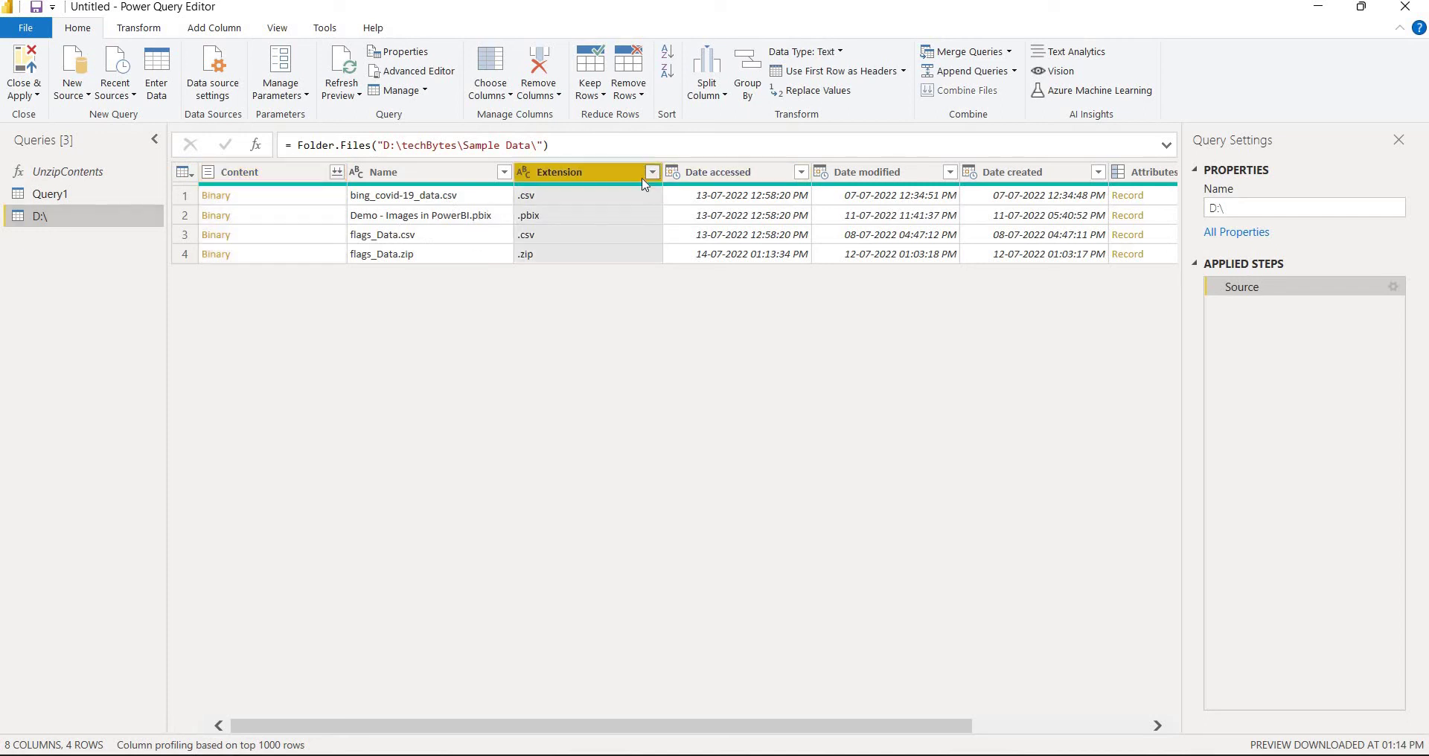
{"action": "left_click", "coordinate": [652, 172]}
{"action": "left_click", "coordinate": [417, 366]}
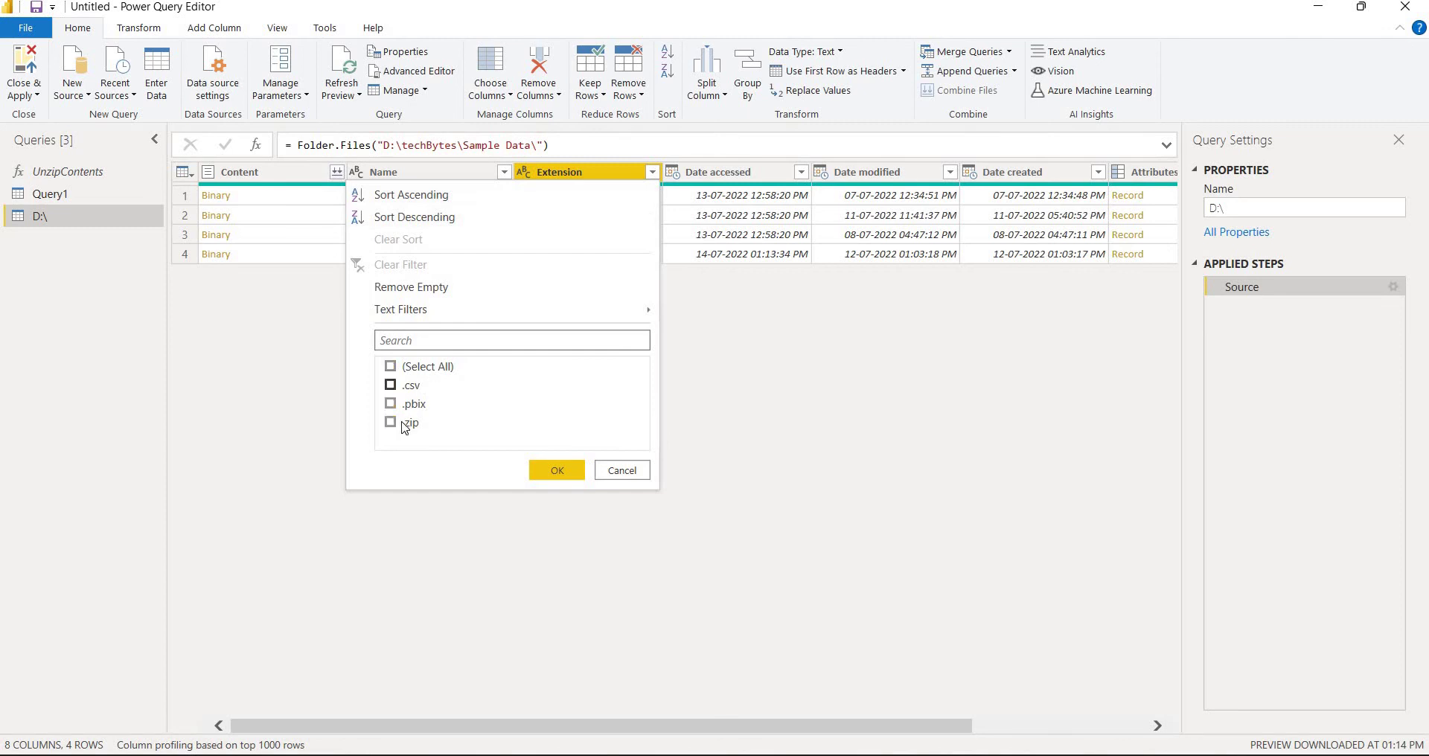
{"action": "left_click", "coordinate": [390, 422]}
{"action": "left_click", "coordinate": [549, 470]}
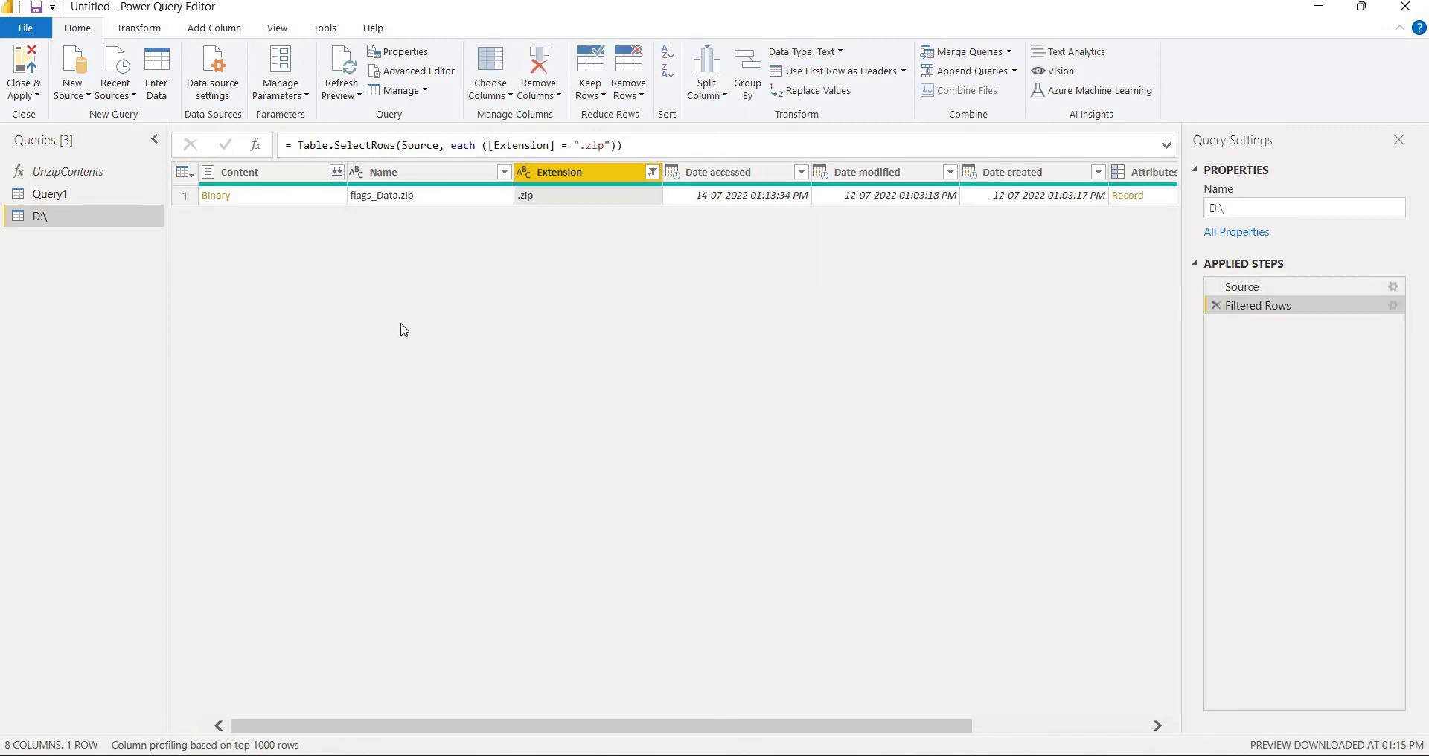
Rename the D:\ query to Query2.
{"action": "right_click", "coordinate": [39, 217]}
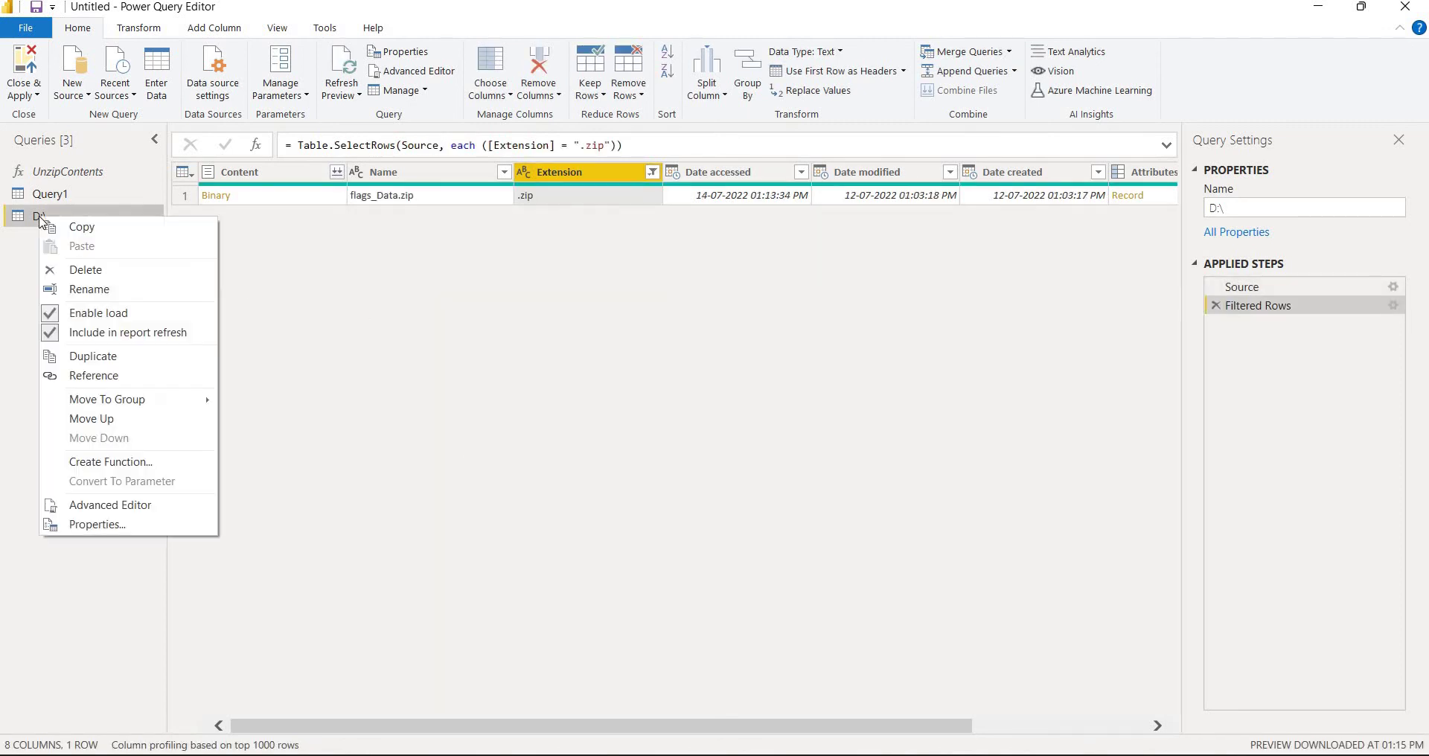
{"action": "left_click", "coordinate": [90, 290]}
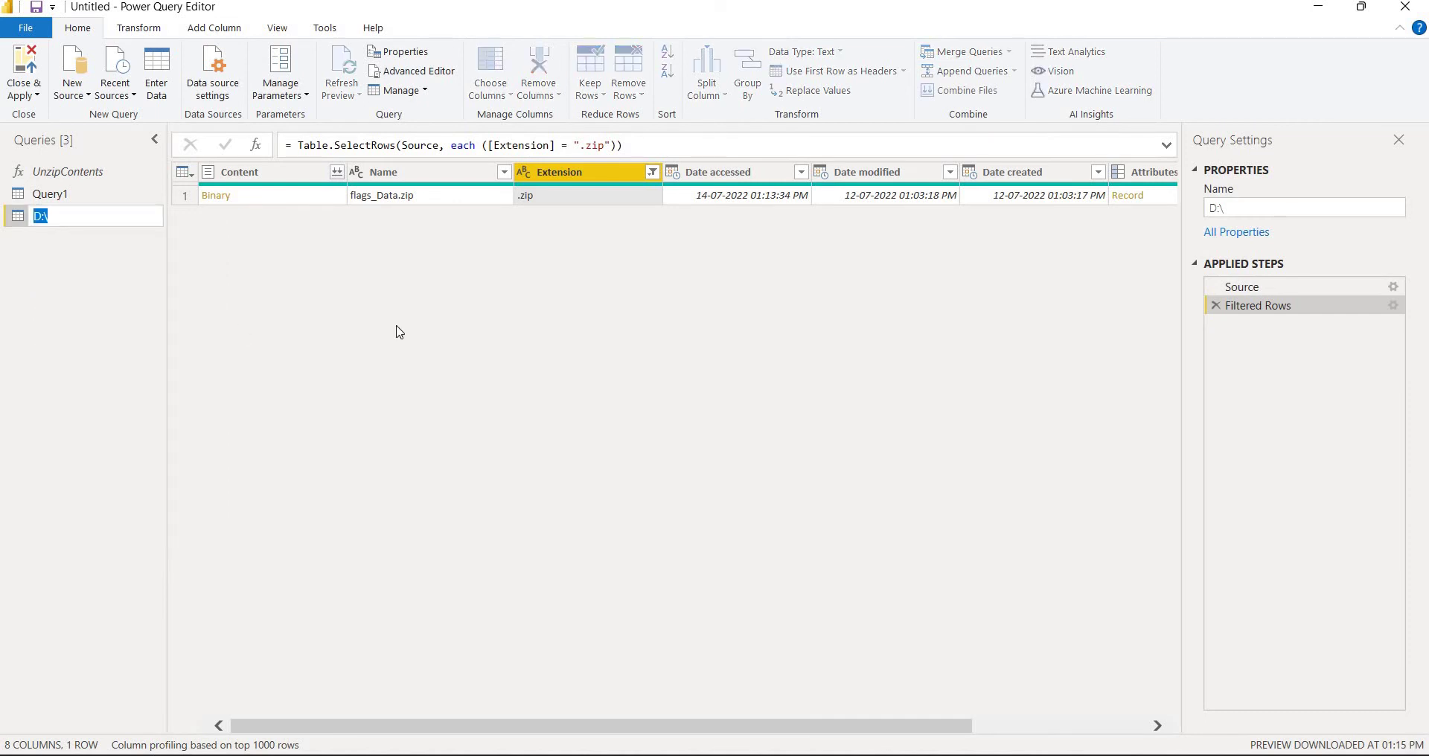
{"action": "type", "text": "Query2"}
{"action": "key", "text": "Return"}
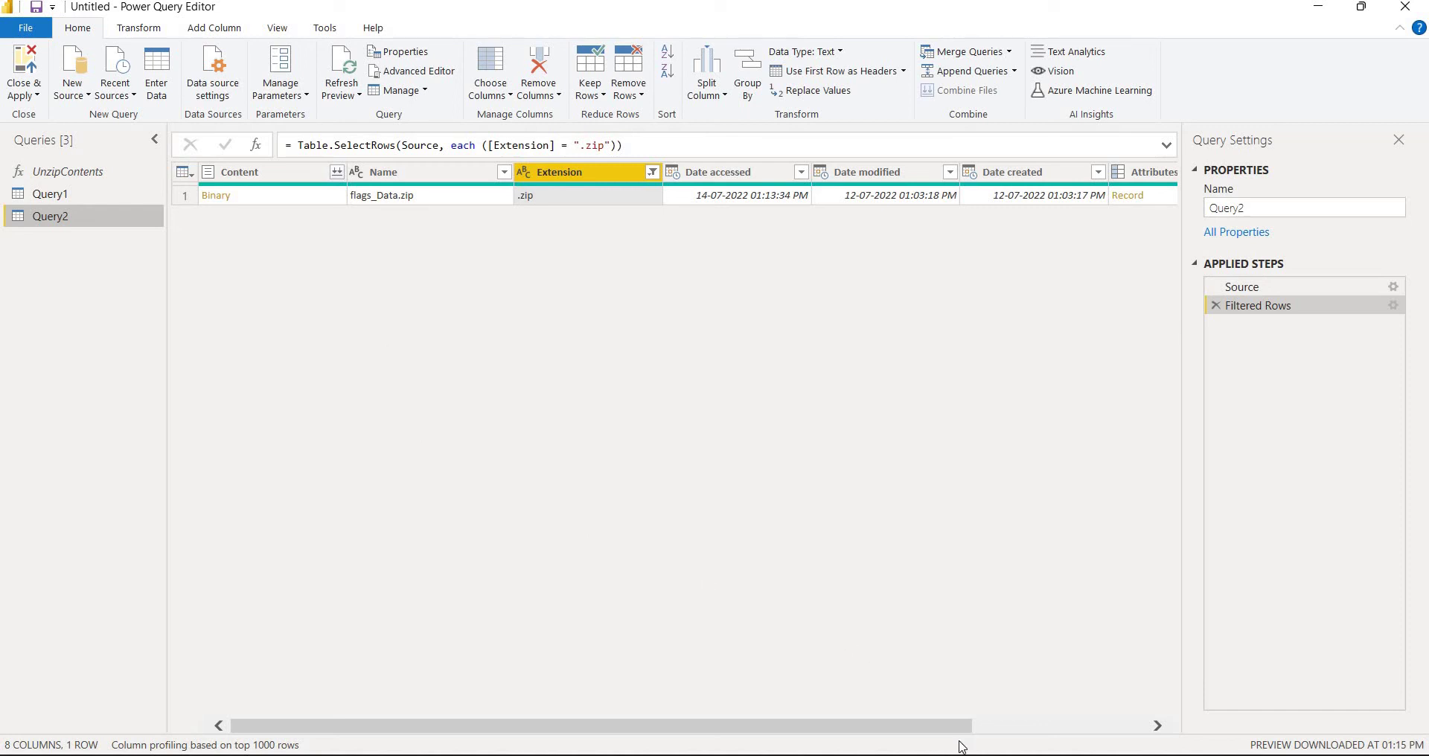
{"action": "left_click", "coordinate": [1021, 737]}
{"action": "left_click_drag", "start_coordinate": [848, 717], "coordinate": [417, 419]}
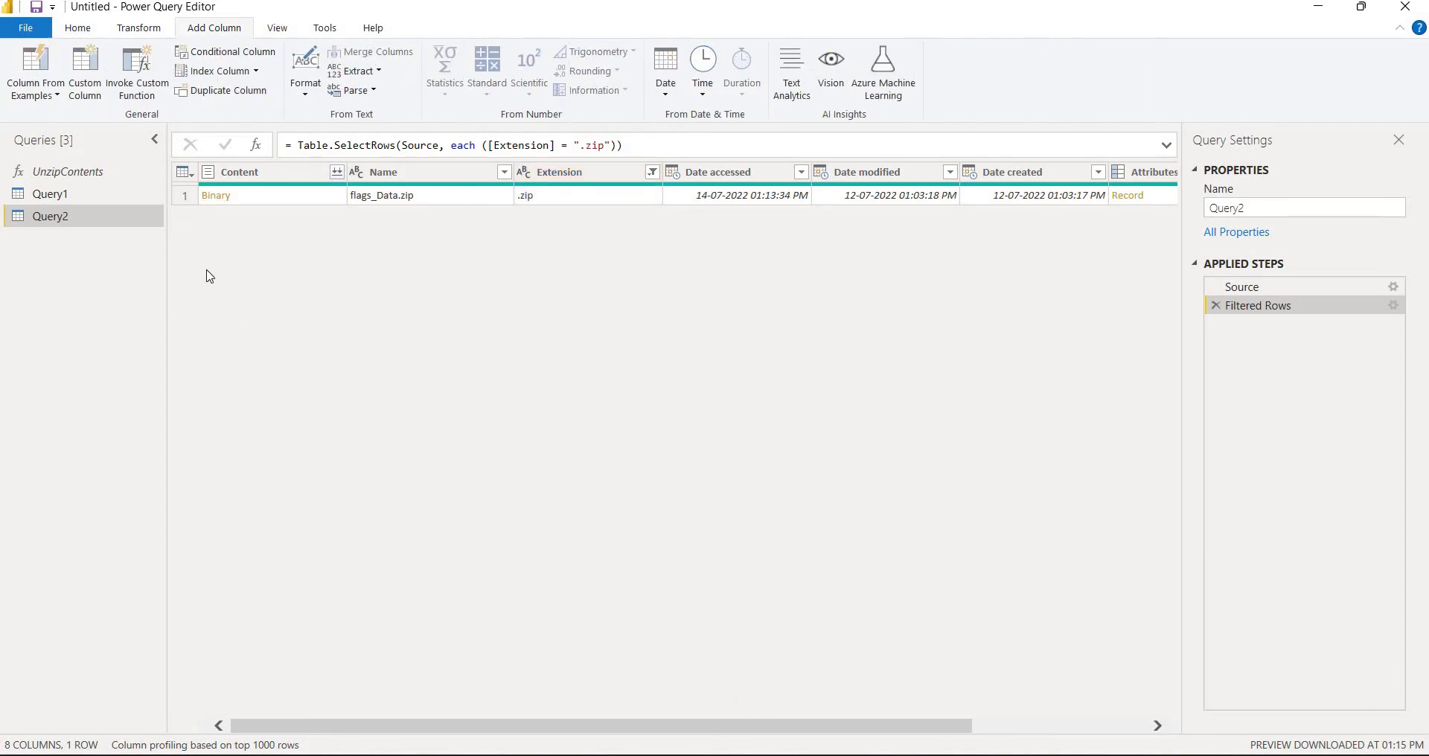
Invoke custom function UnzipContents with ZIPFile set to Content, as new column ZipFileData.
{"action": "left_click", "coordinate": [138, 95]}
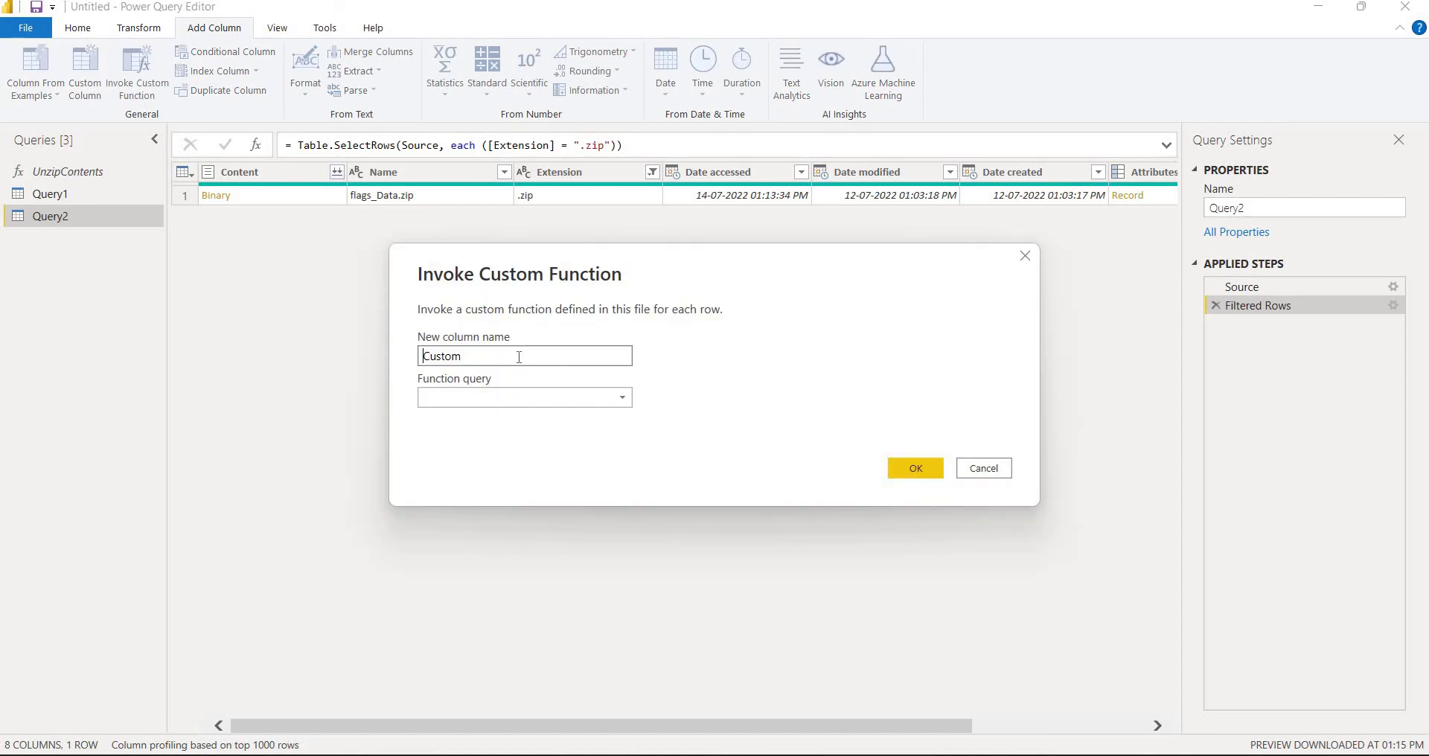
{"action": "left_click_drag", "start_coordinate": [524, 364], "coordinate": [385, 367]}
{"action": "type", "text": "ZipFileData"}
{"action": "left_click", "coordinate": [503, 399]}
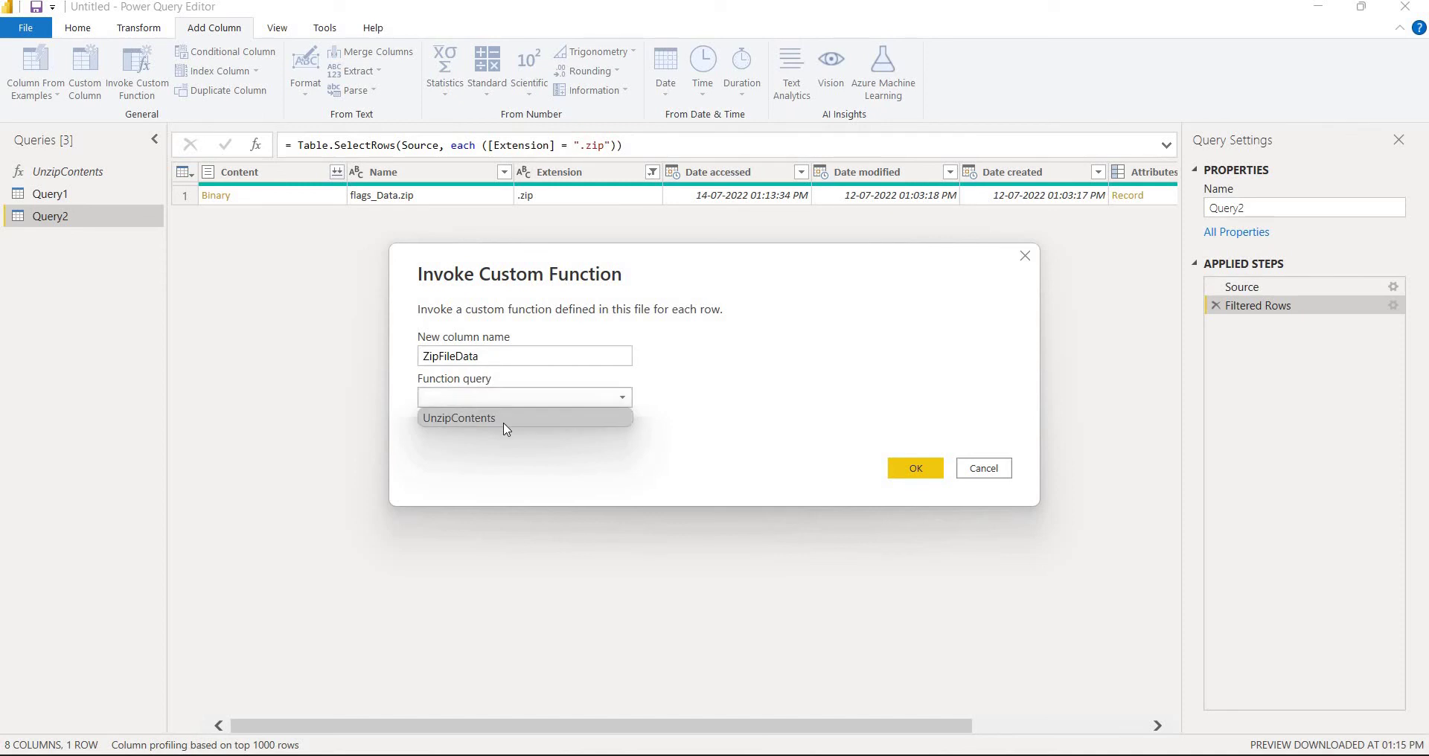
{"action": "left_click", "coordinate": [504, 422]}
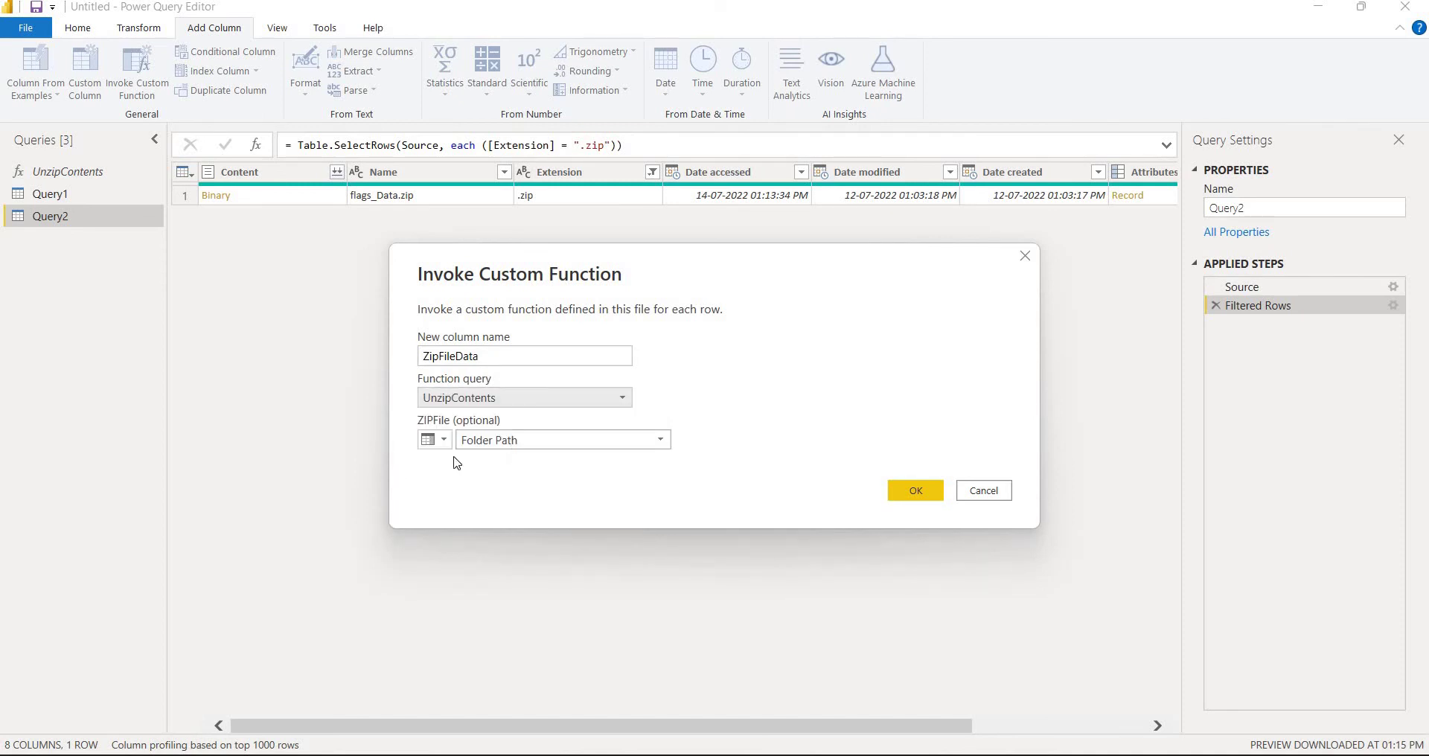
{"action": "left_click", "coordinate": [505, 444]}
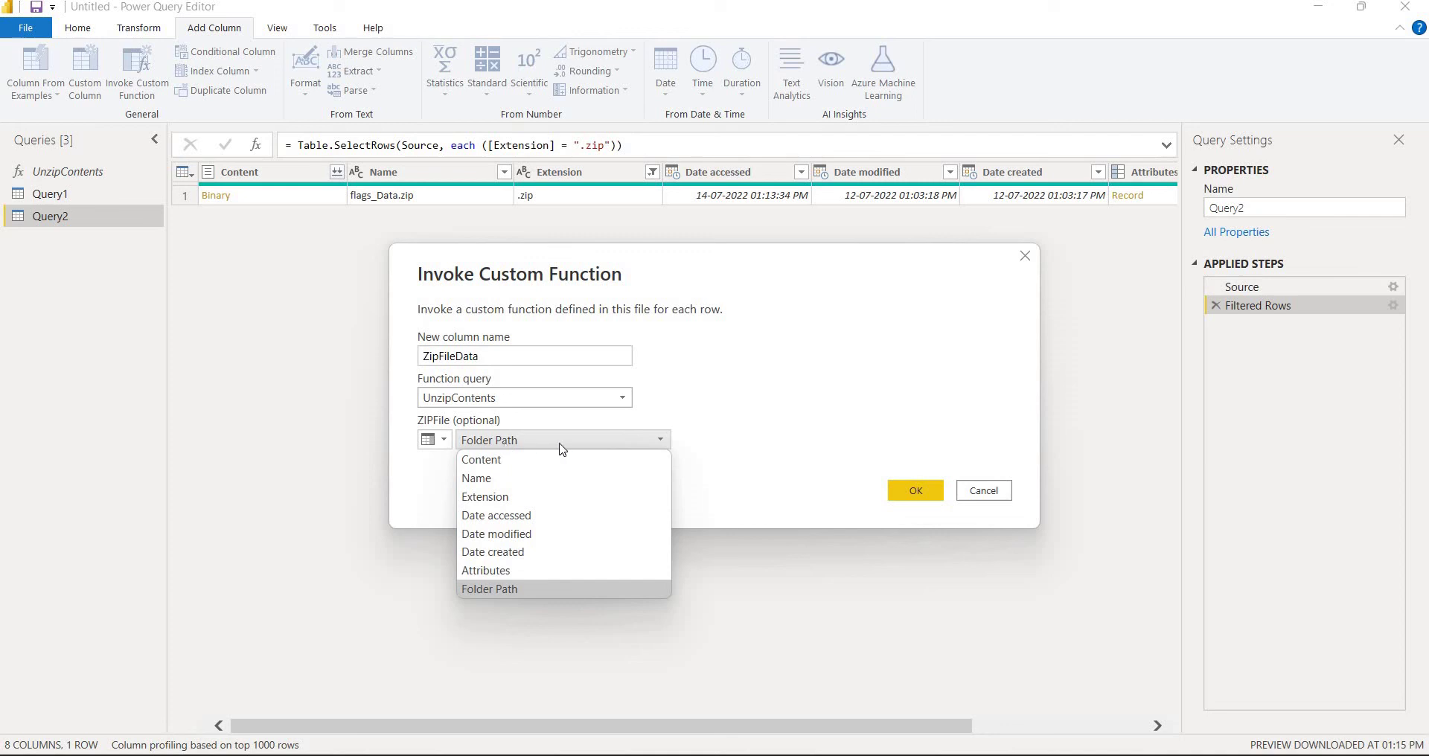
{"action": "left_click", "coordinate": [736, 418]}
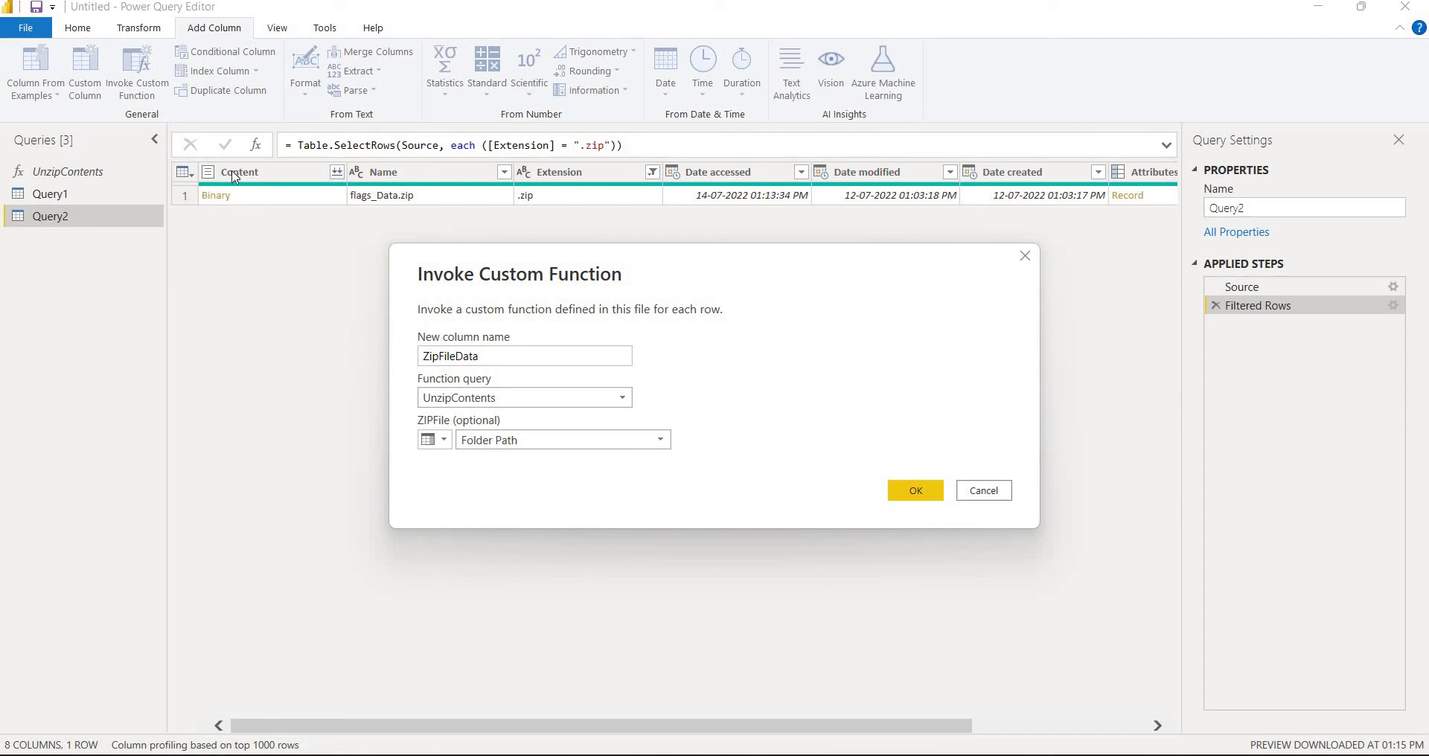
{"action": "left_click", "coordinate": [542, 439]}
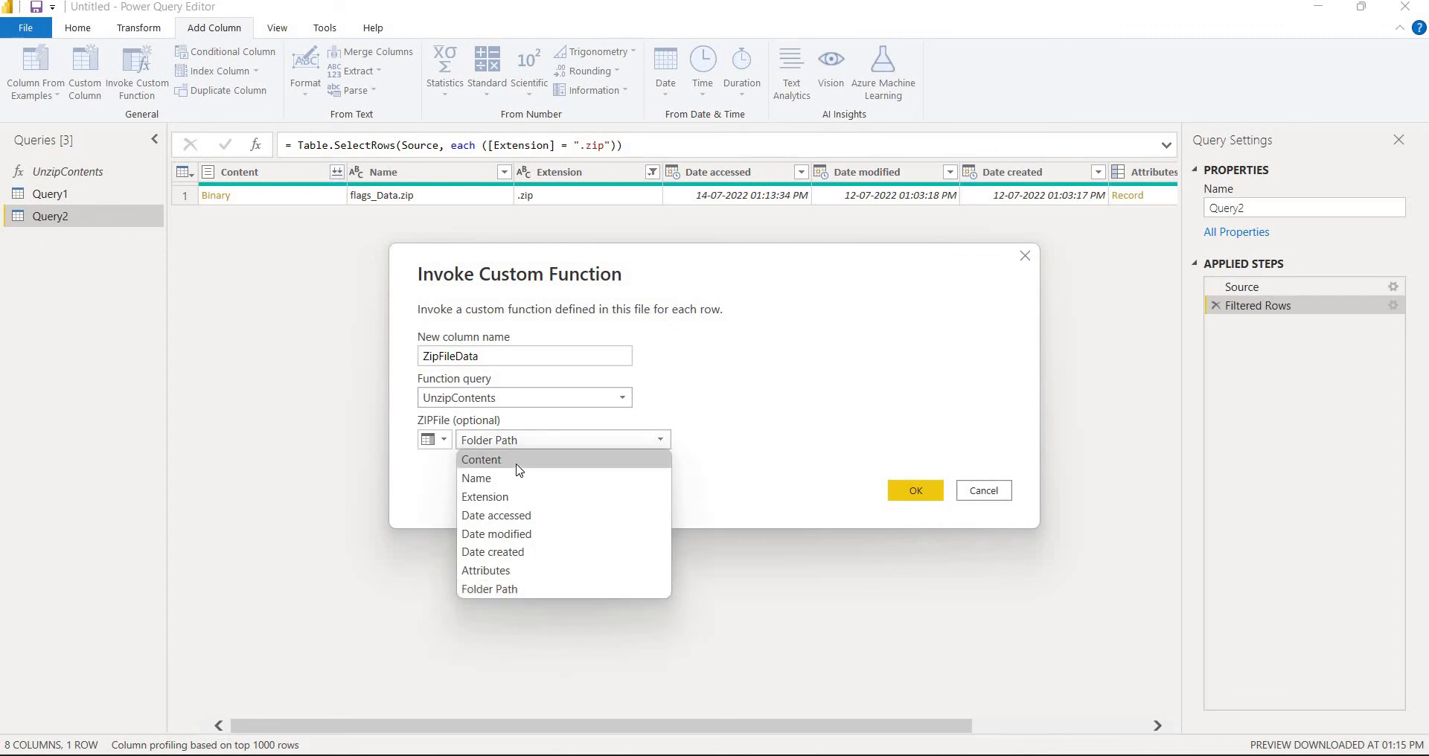
{"action": "left_click", "coordinate": [517, 463]}
{"action": "left_click", "coordinate": [920, 490]}
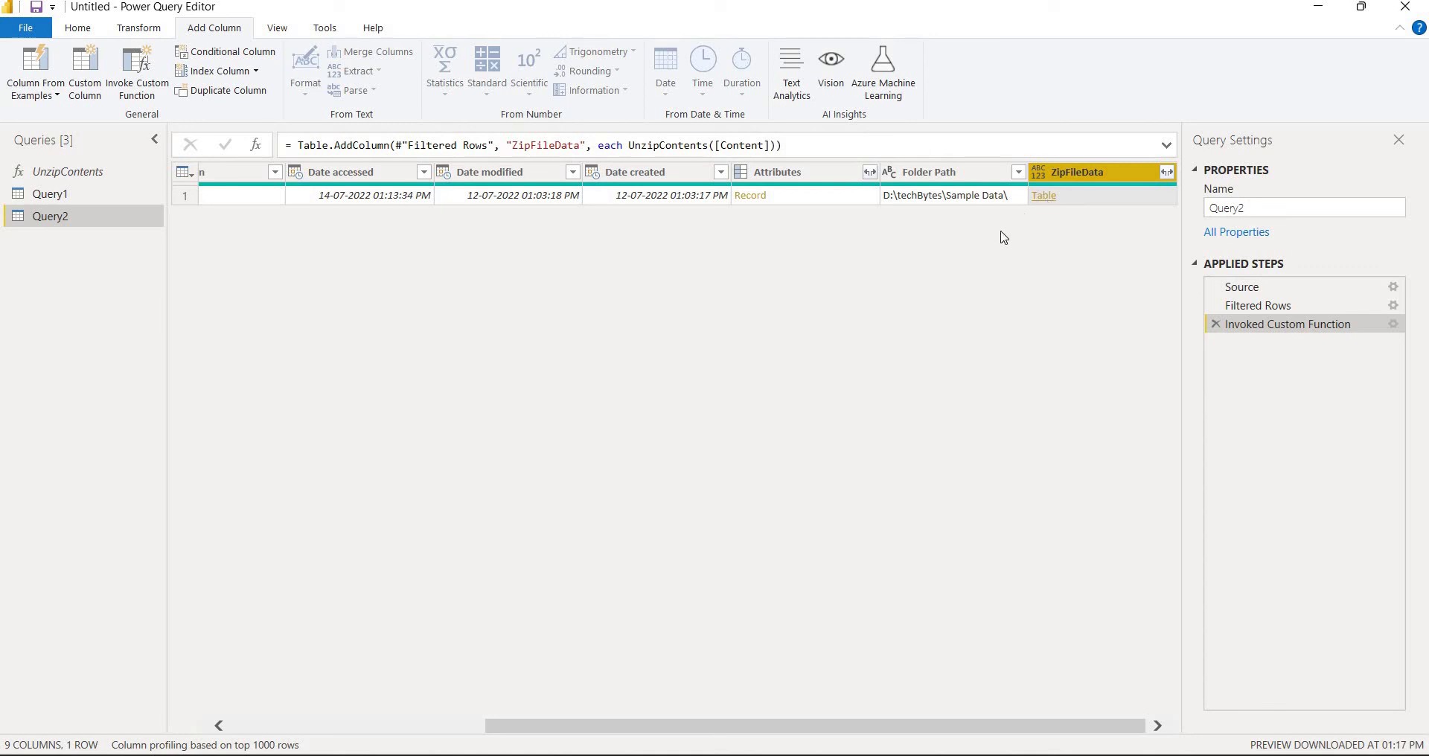
Drill from the ZipFileData Table into flags_Data.csv's Binary to import the flags table.
{"action": "left_click", "coordinate": [1048, 201]}
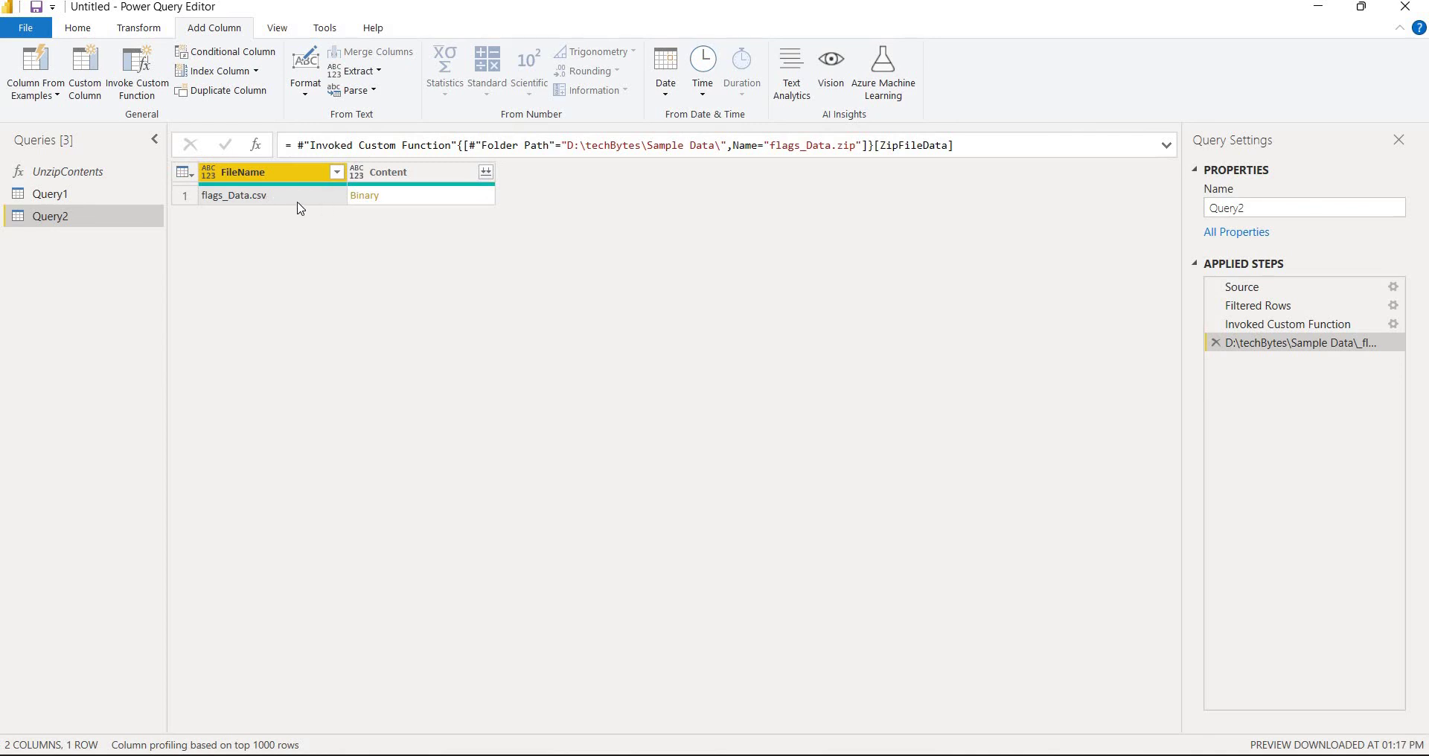
{"action": "left_click", "coordinate": [368, 197]}
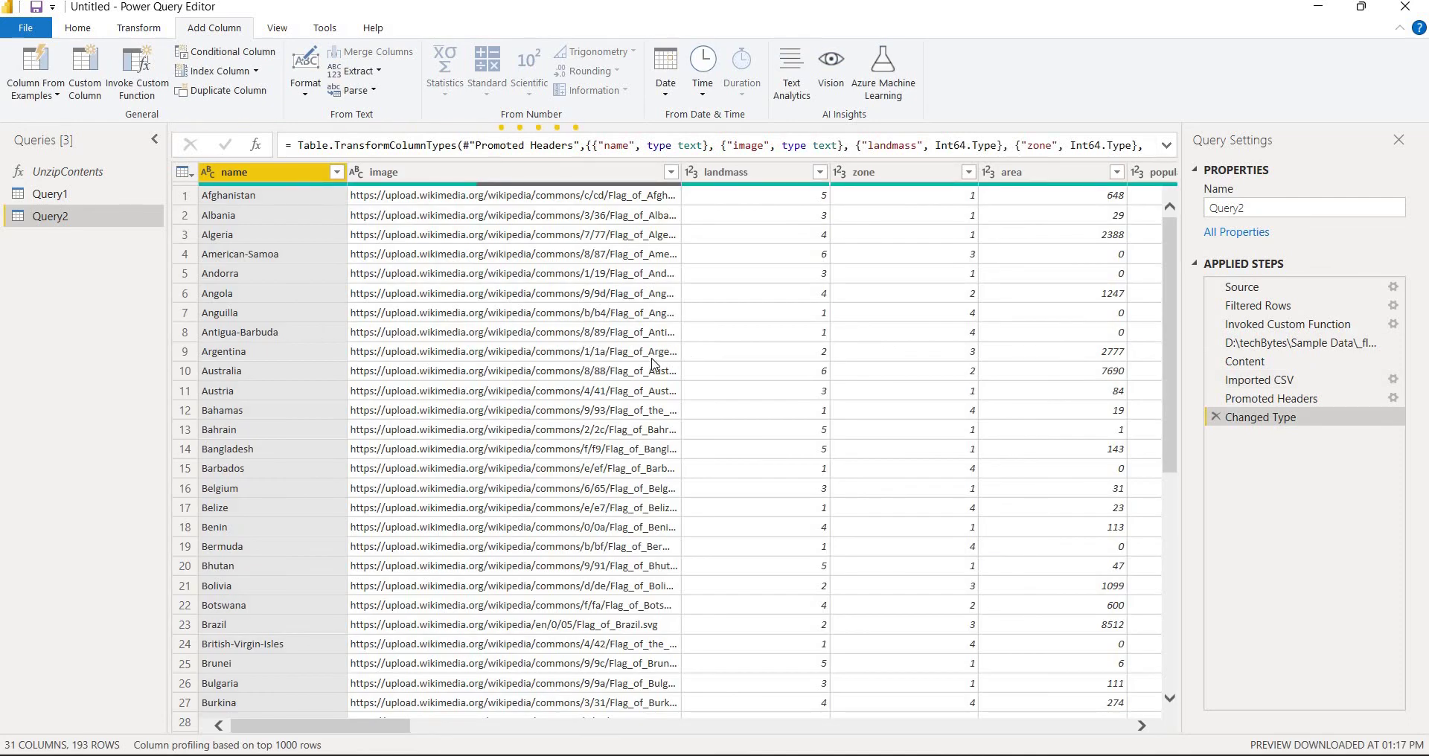
{"action": "mouse_move", "coordinate": [406, 733]}
{"action": "left_mouse_down"}
{"action": "mouse_move", "coordinate": [565, 728]}
{"action": "mouse_move", "coordinate": [406, 728]}
{"action": "left_mouse_up"}
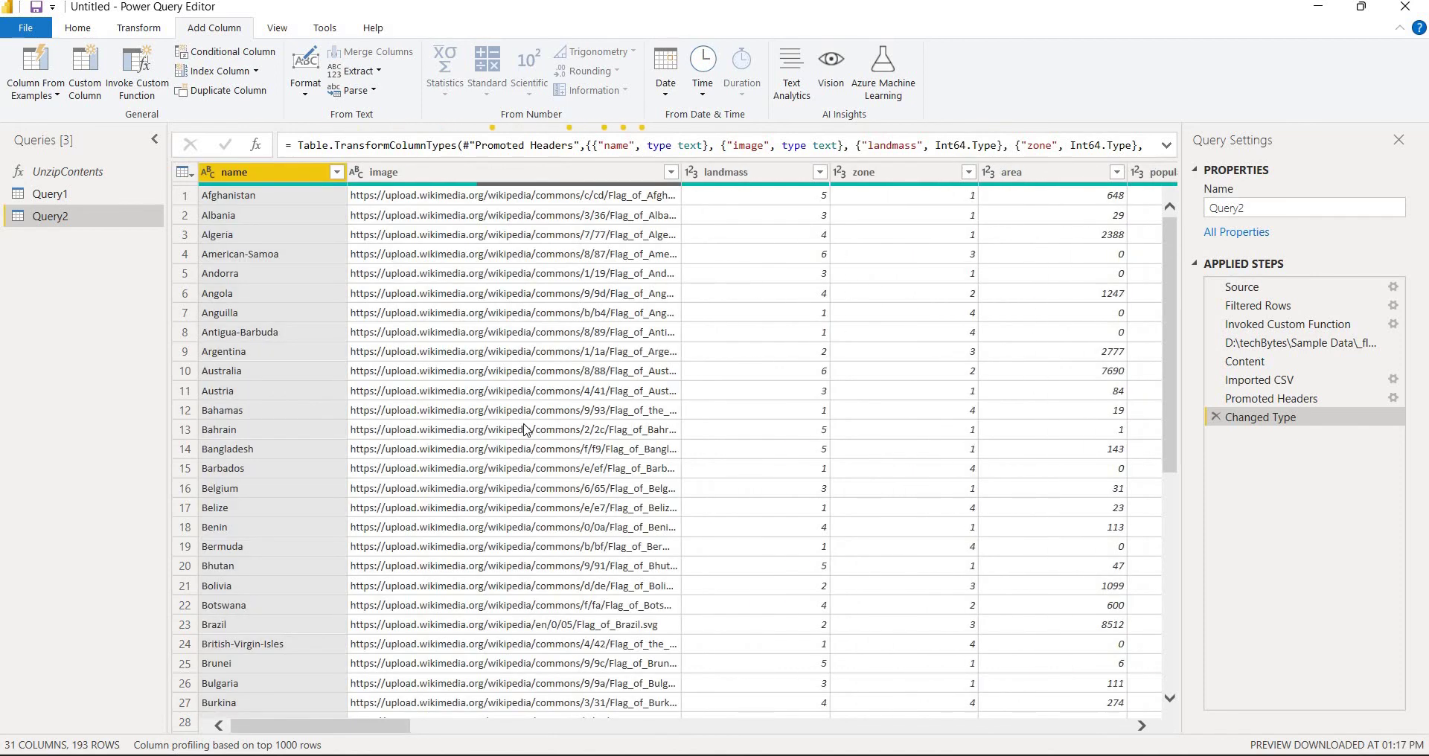